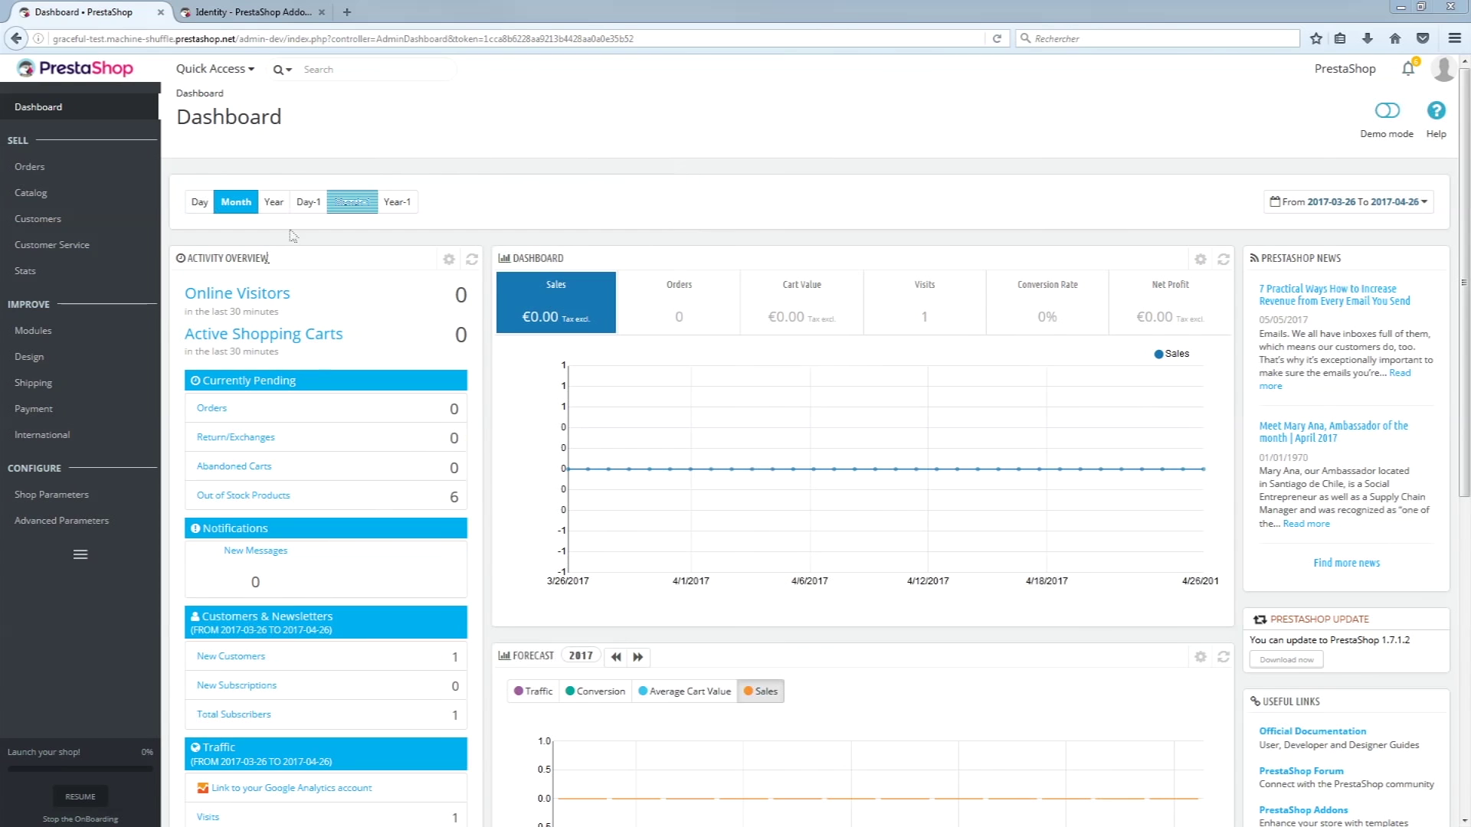
# Open the Advanced Parameters > Information page showing store version 1.7.1.1 and server details
pyautogui.moveTo(86, 524)
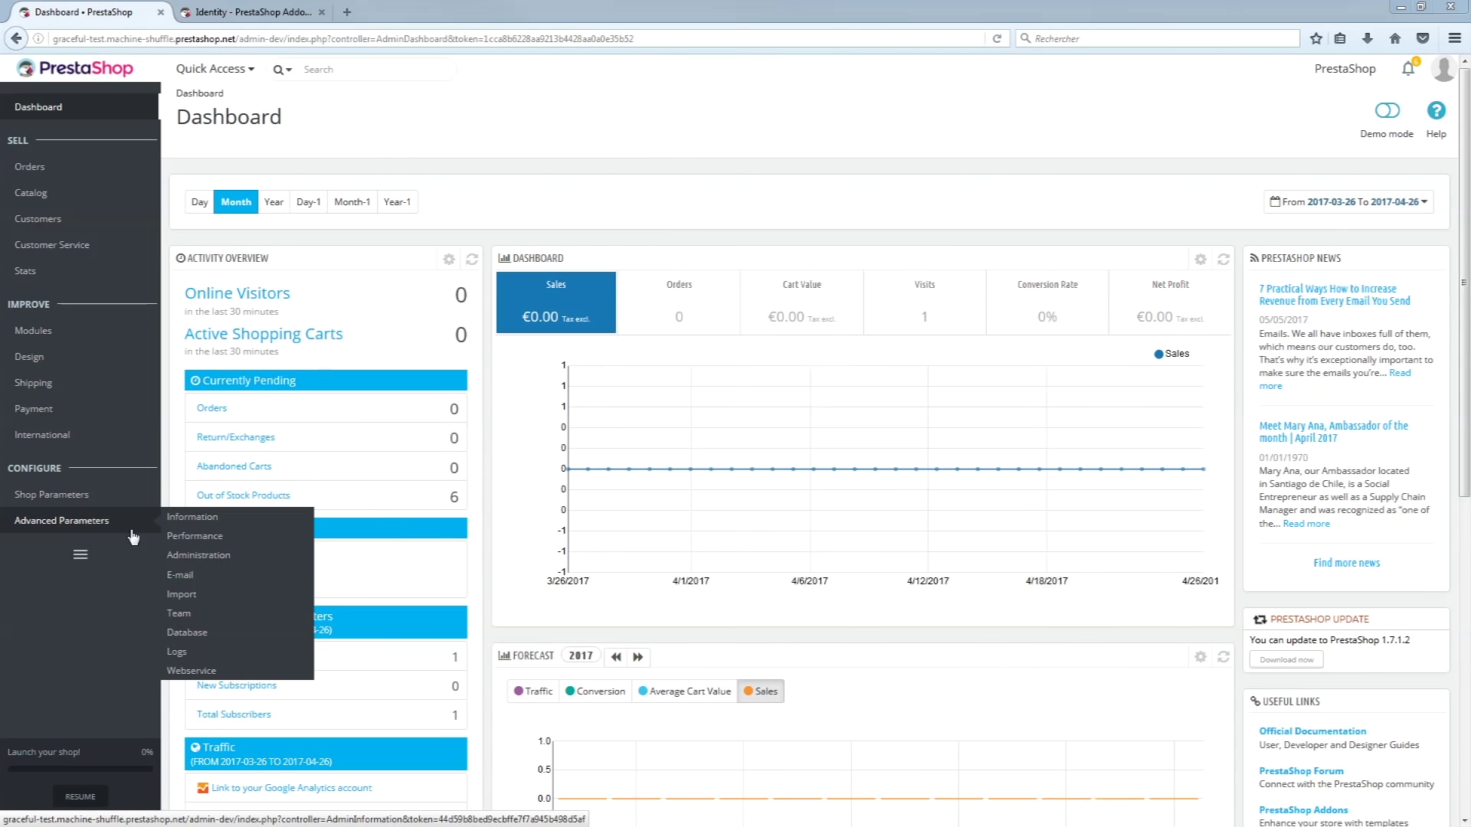
pyautogui.click(208, 519)
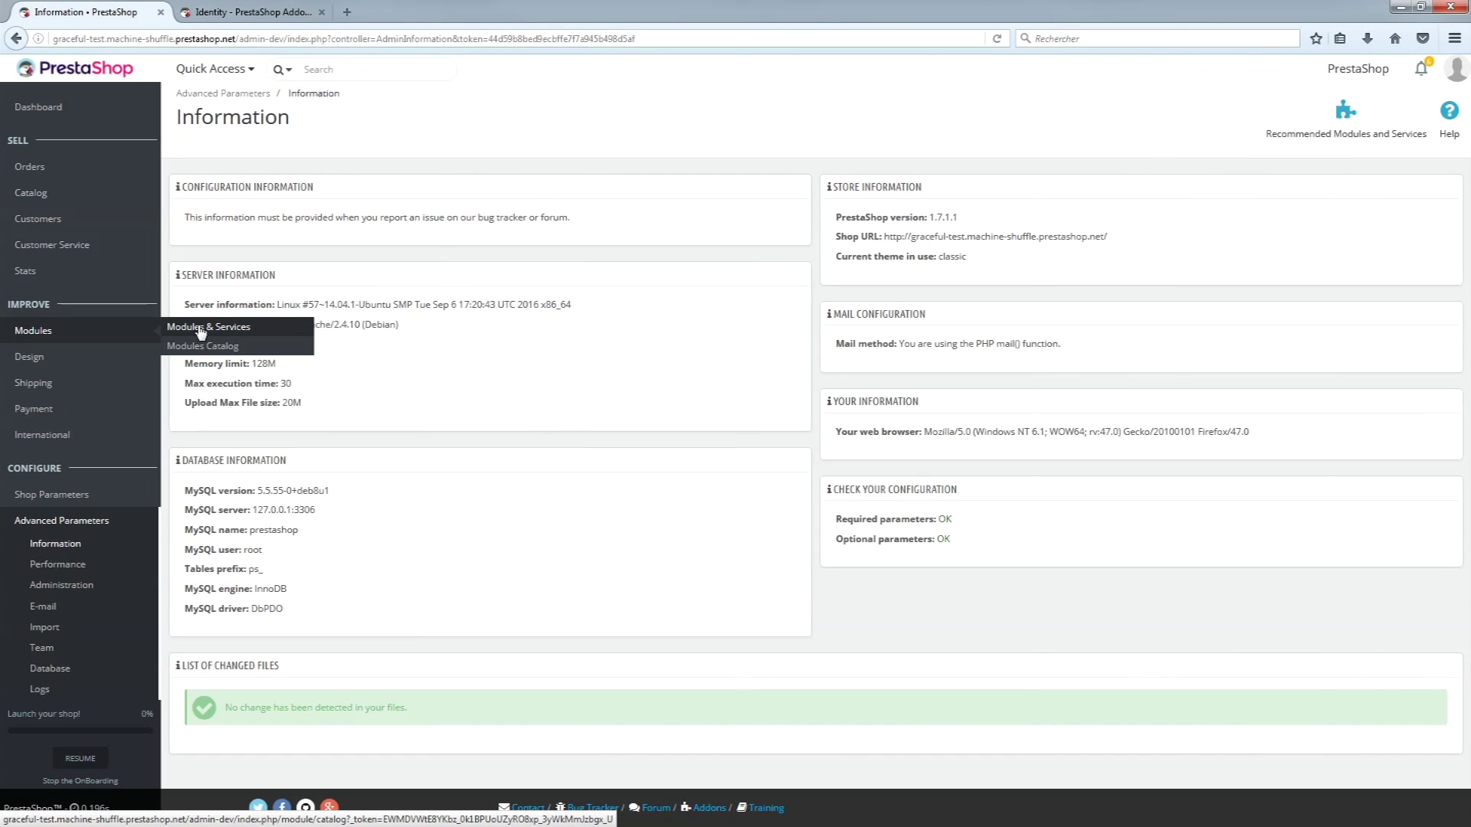
# From Modules & Services, connect the shop to the Addons marketplace with the account email and password
pyautogui.click(201, 331)
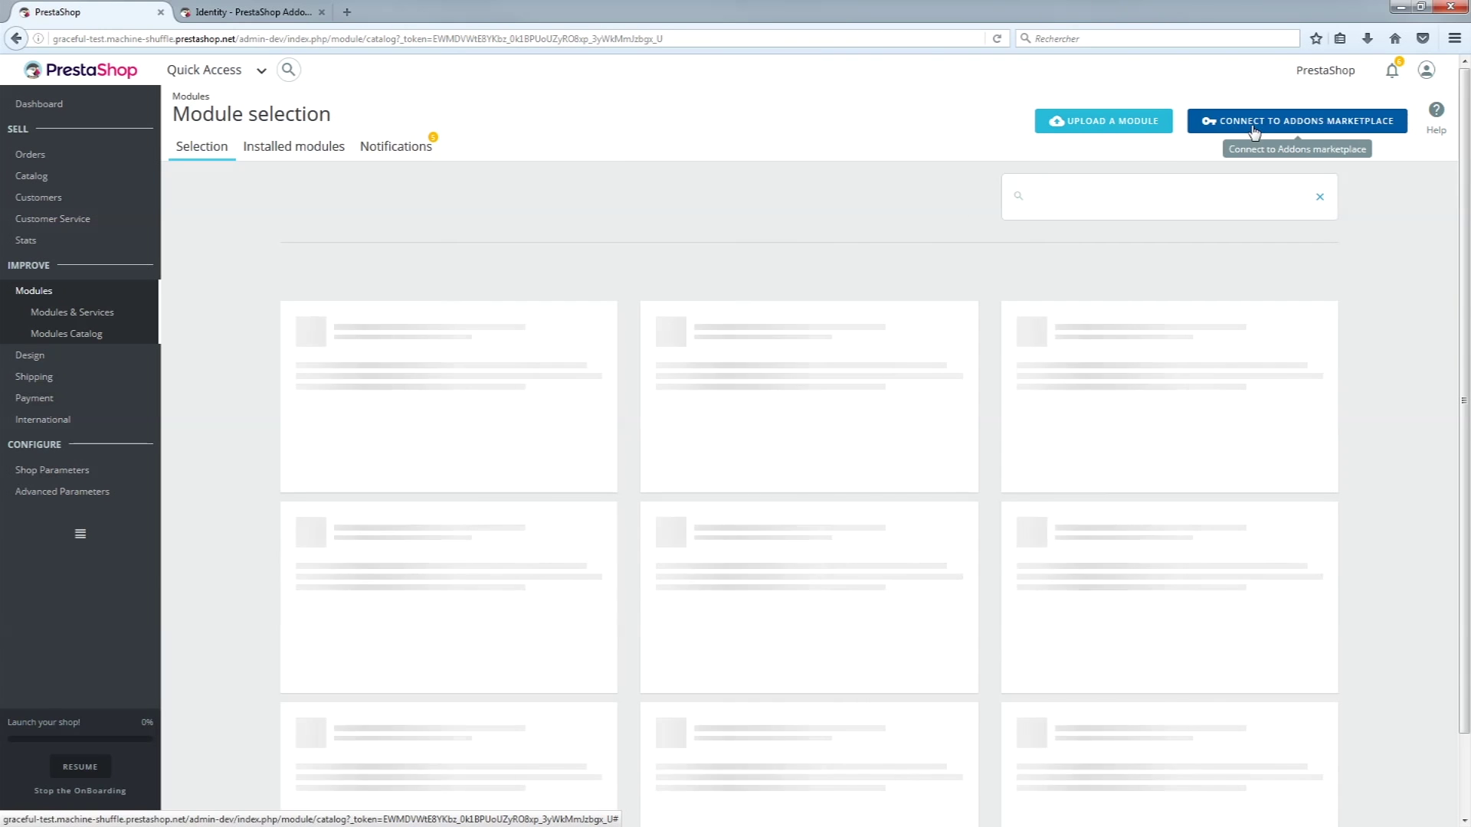
pyautogui.click(1254, 130)
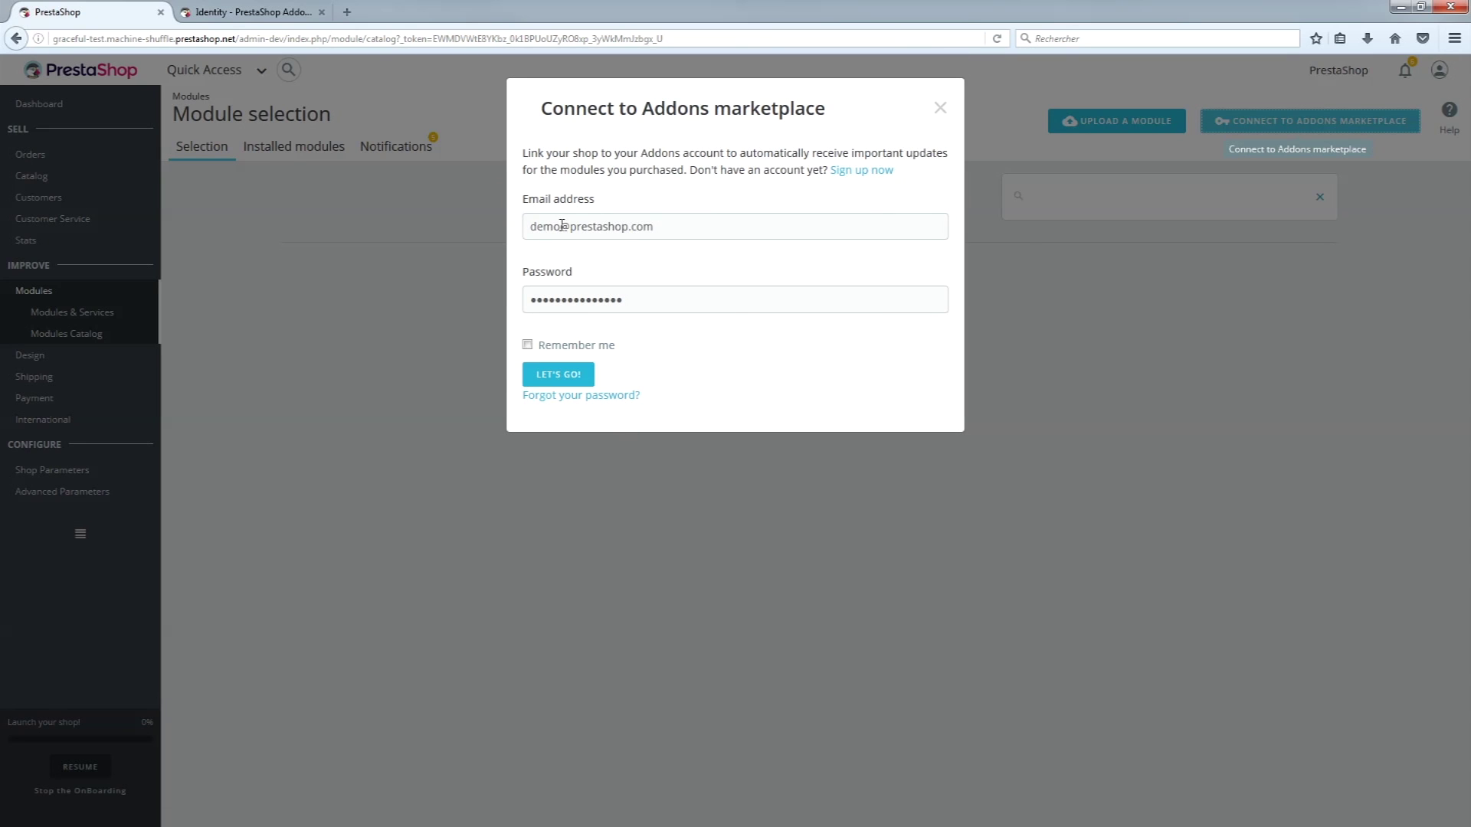
pyautogui.doubleClick(560, 224)
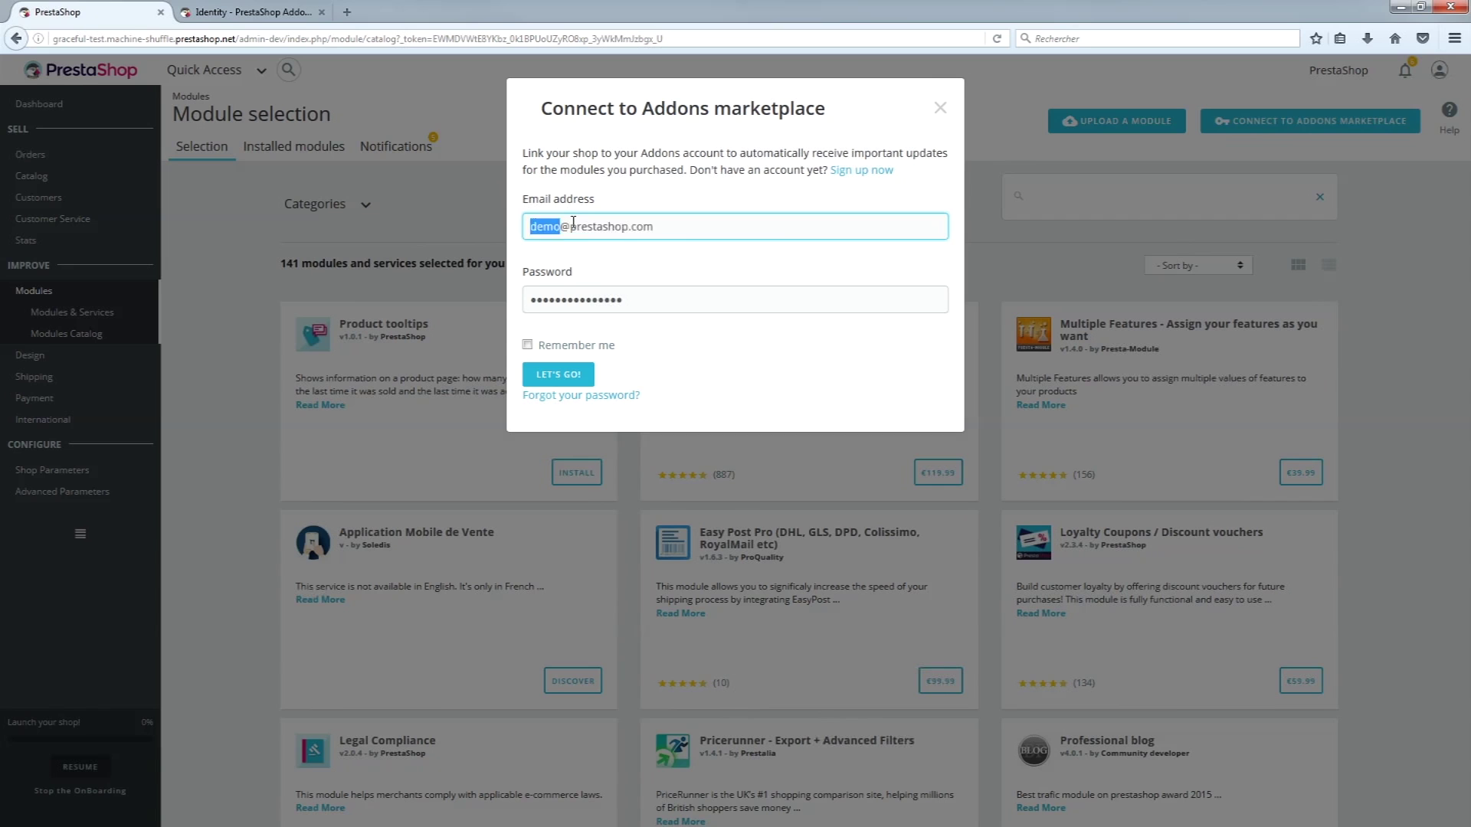
pyautogui.write('camille')
pyautogui.press('Tab')
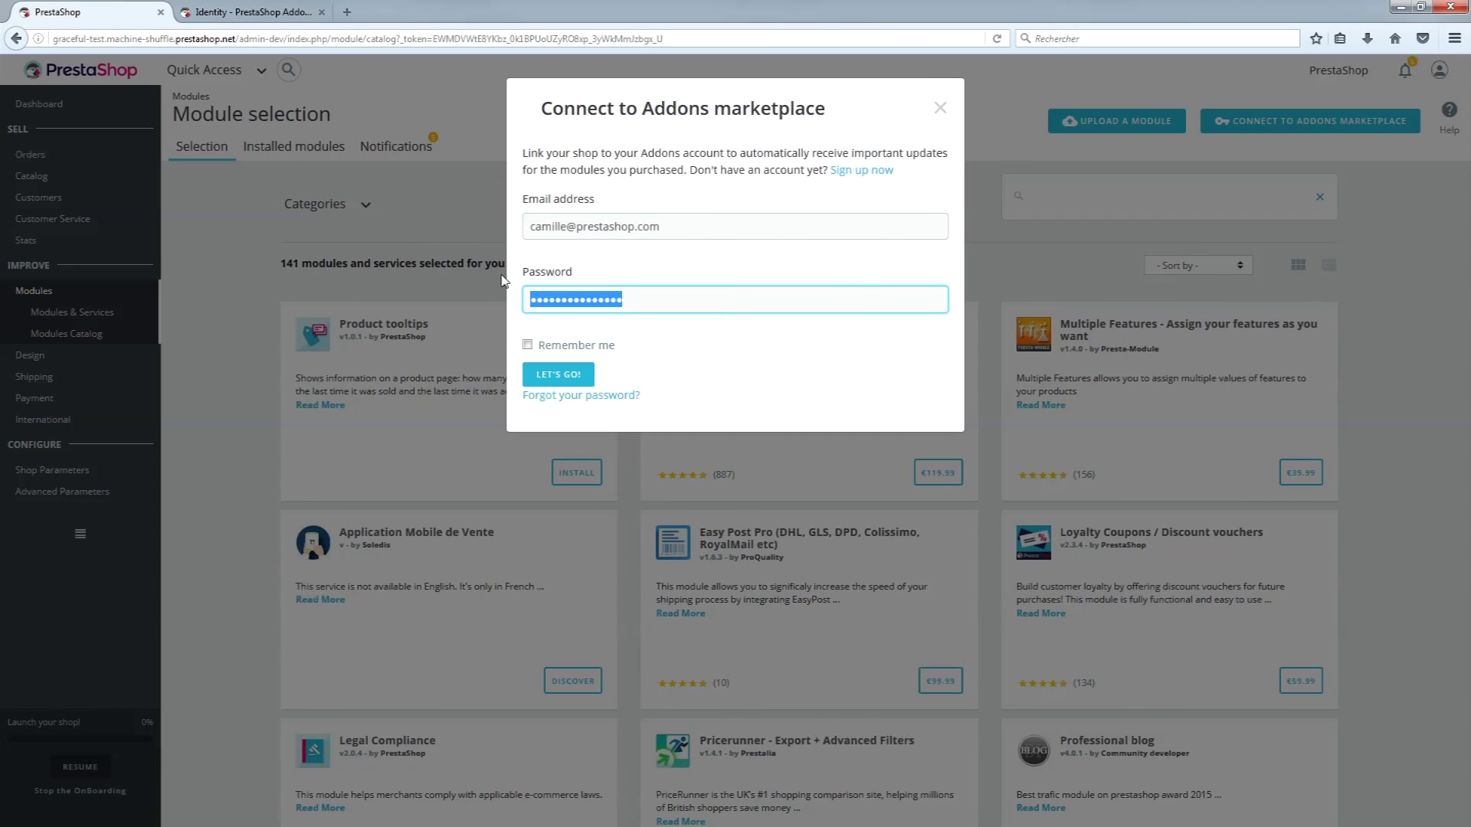
pyautogui.write('*********')
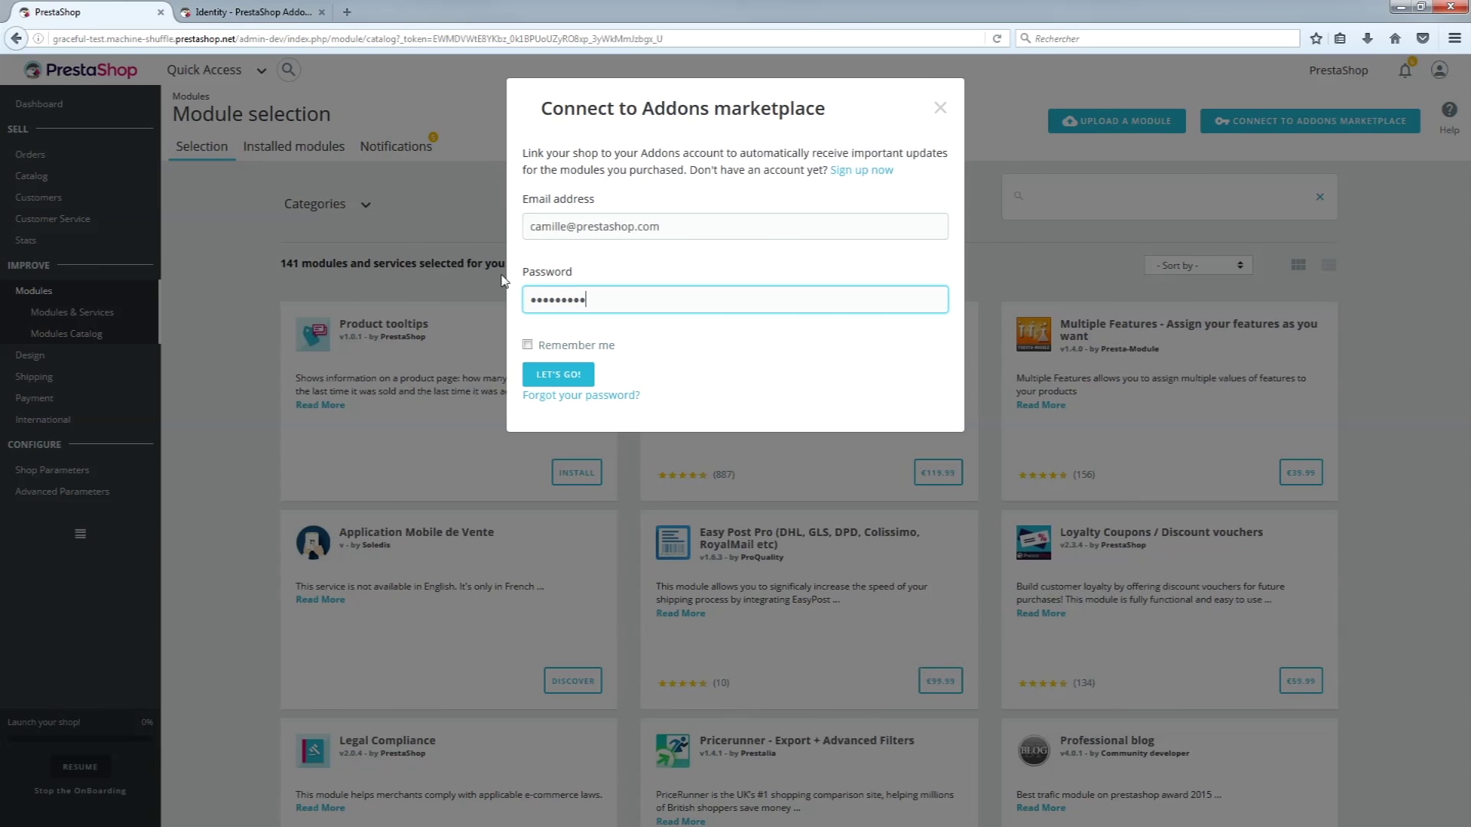
pyautogui.click(552, 377)
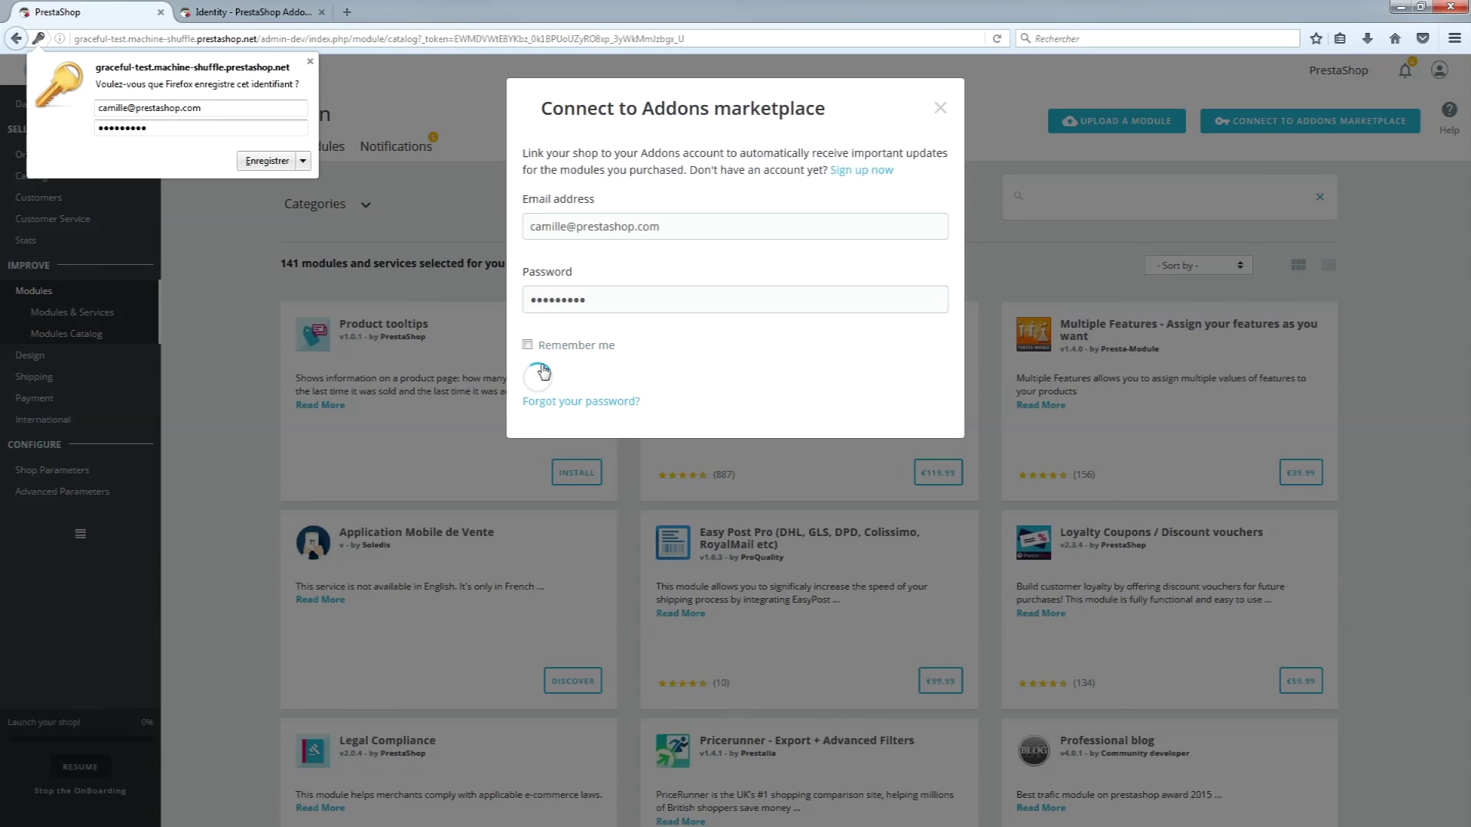
pyautogui.click(310, 62)
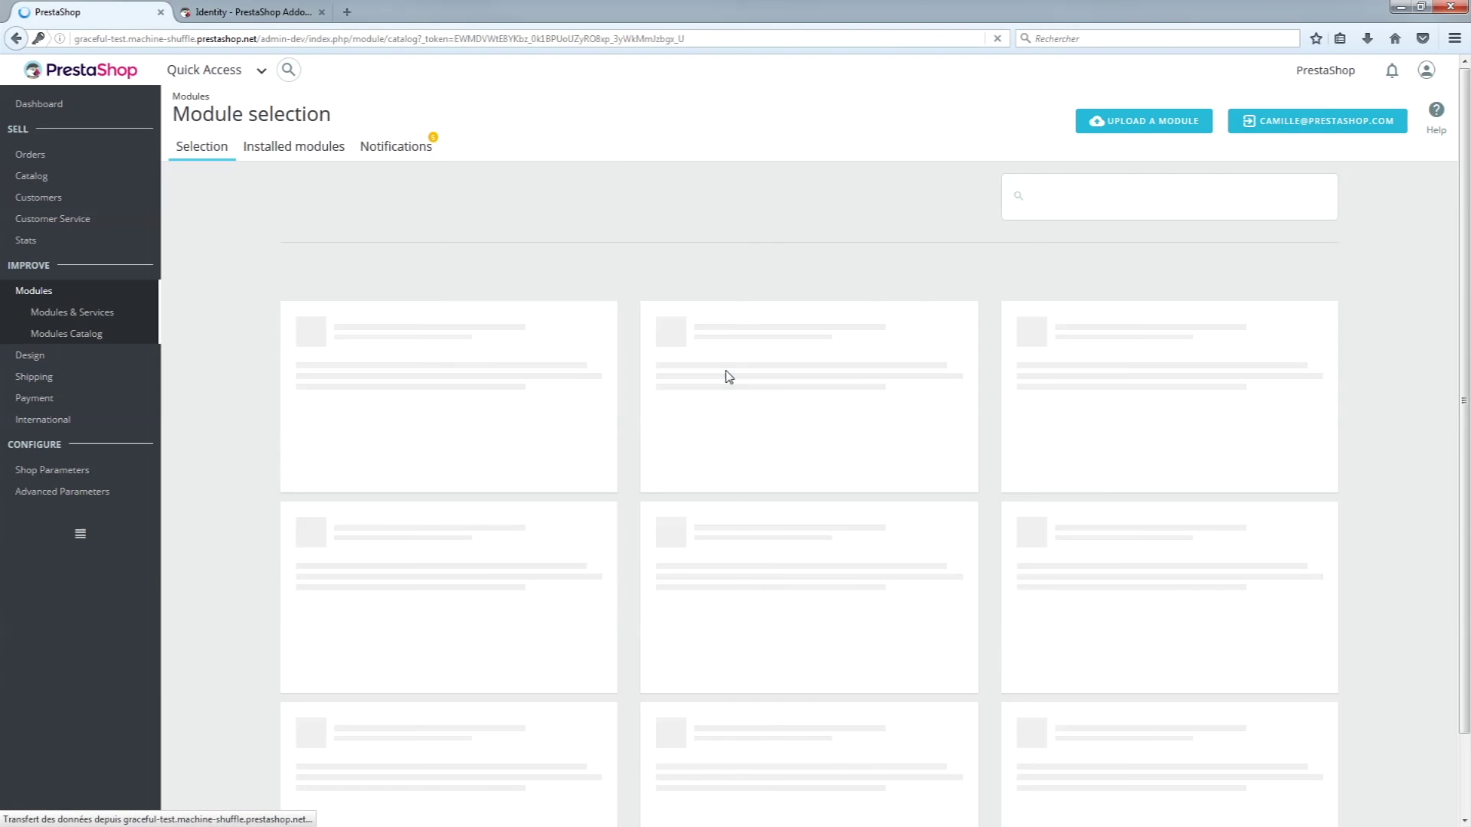
pyautogui.click(1053, 198)
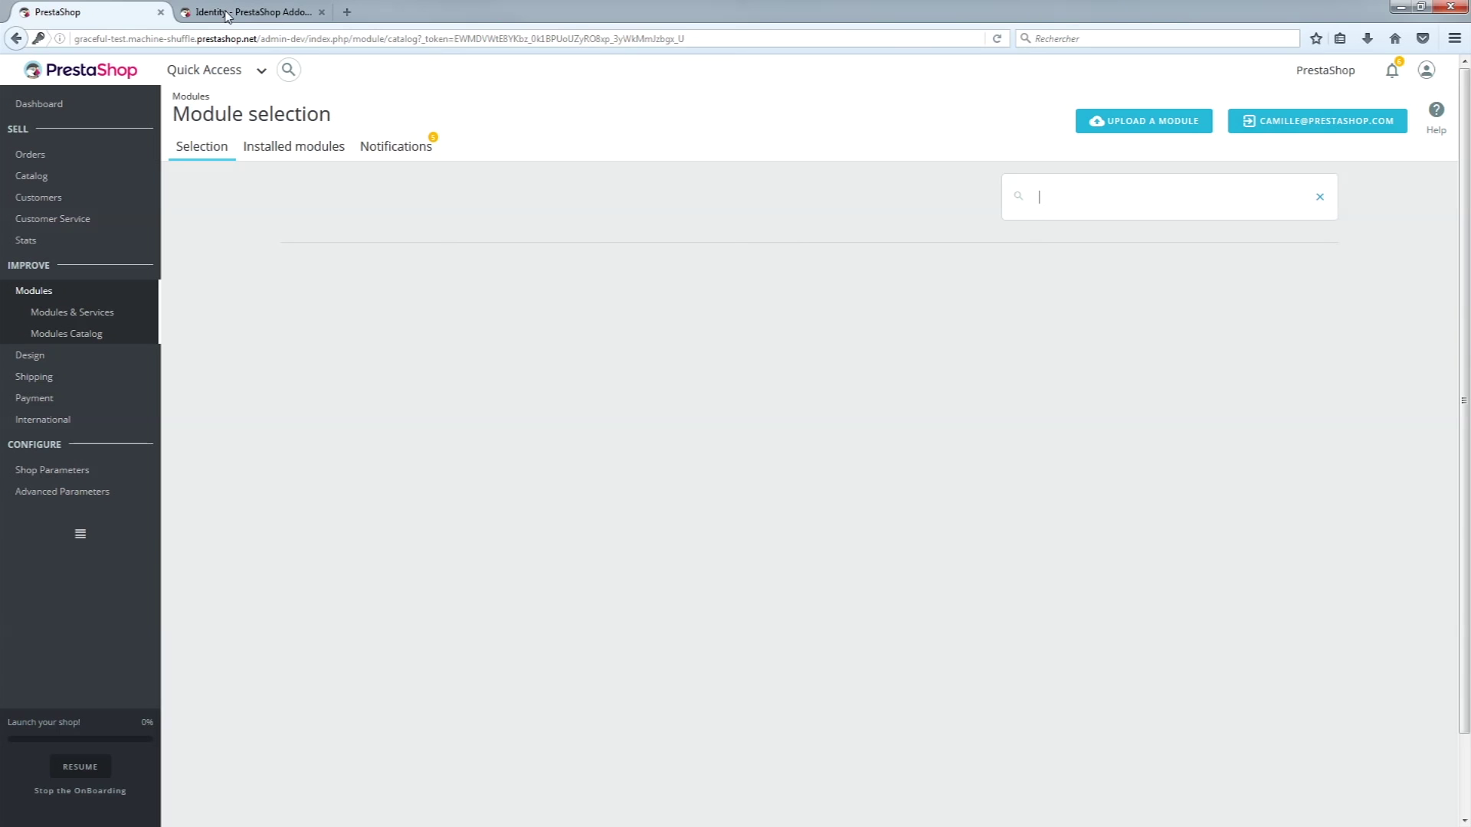
# Check that Pop Promo (Popup) is in the Addons account's Downloads list, then return to the back office
pyautogui.click(227, 13)
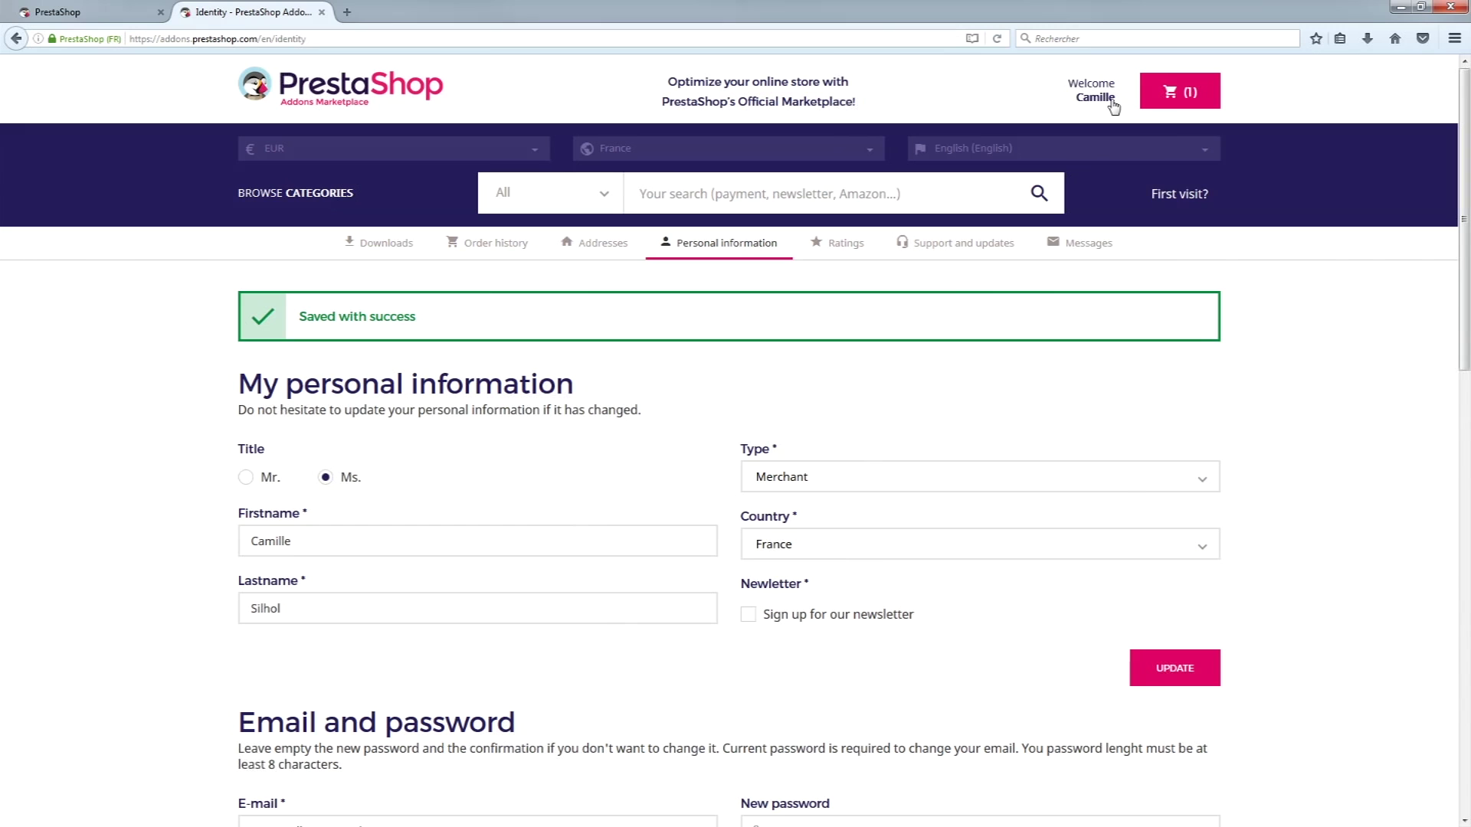
pyautogui.moveTo(1103, 101)
pyautogui.click(1009, 146)
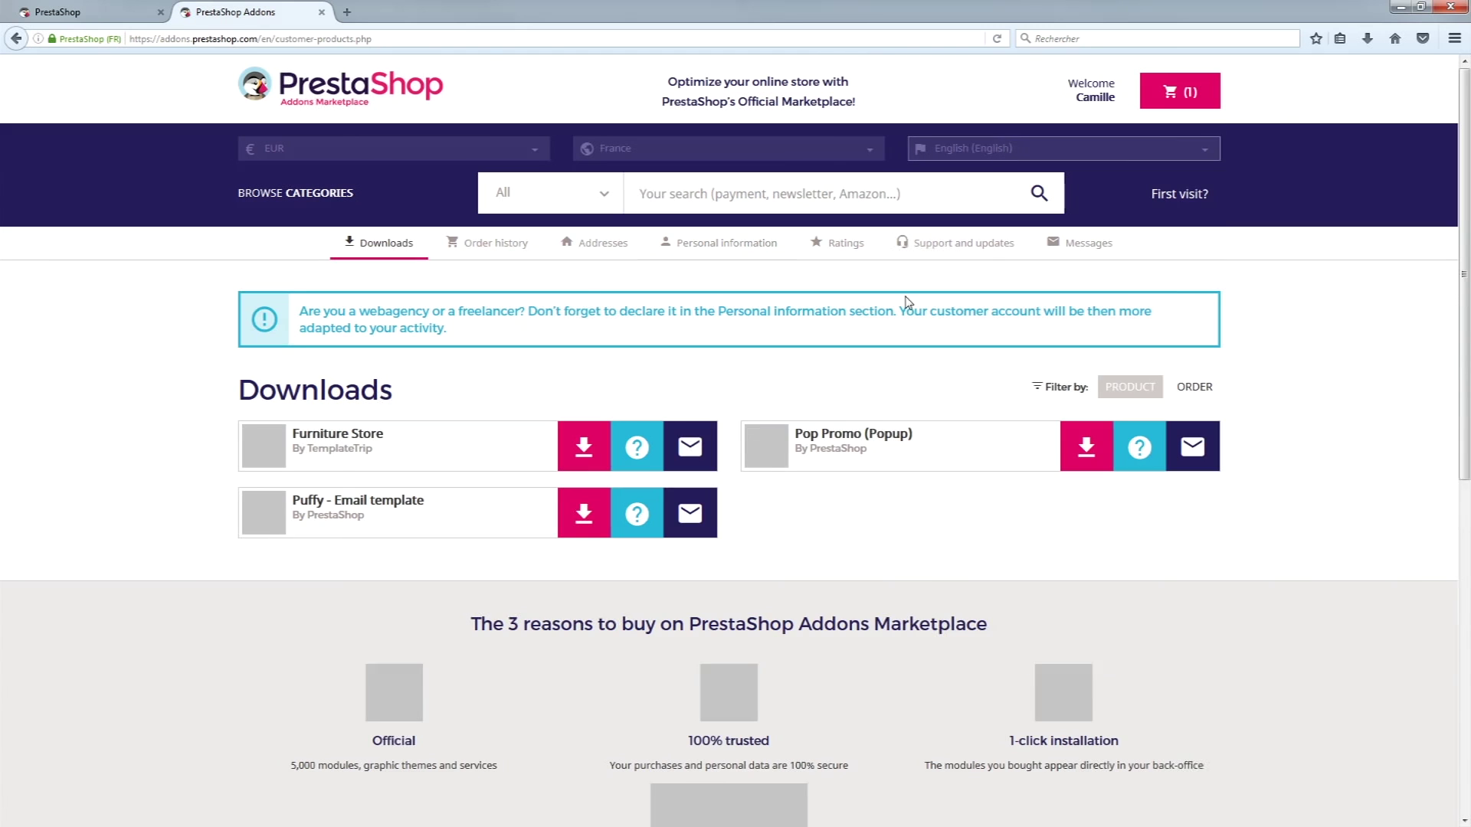
pyautogui.click(85, 14)
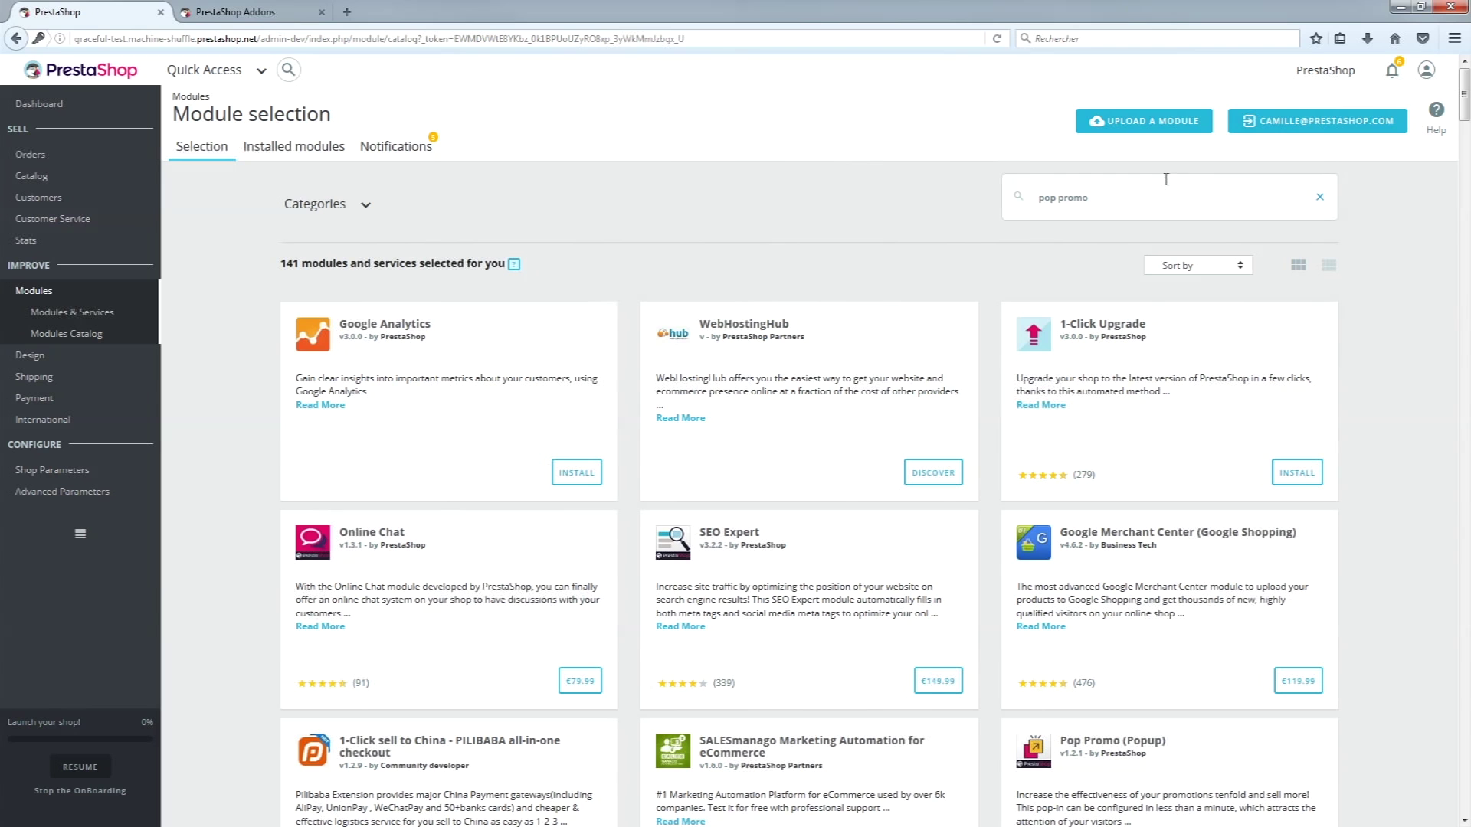
# Search the catalogue for 'pop promo', install Pop Promo v1.2.1, and view the installed modules
pyautogui.press('Return')
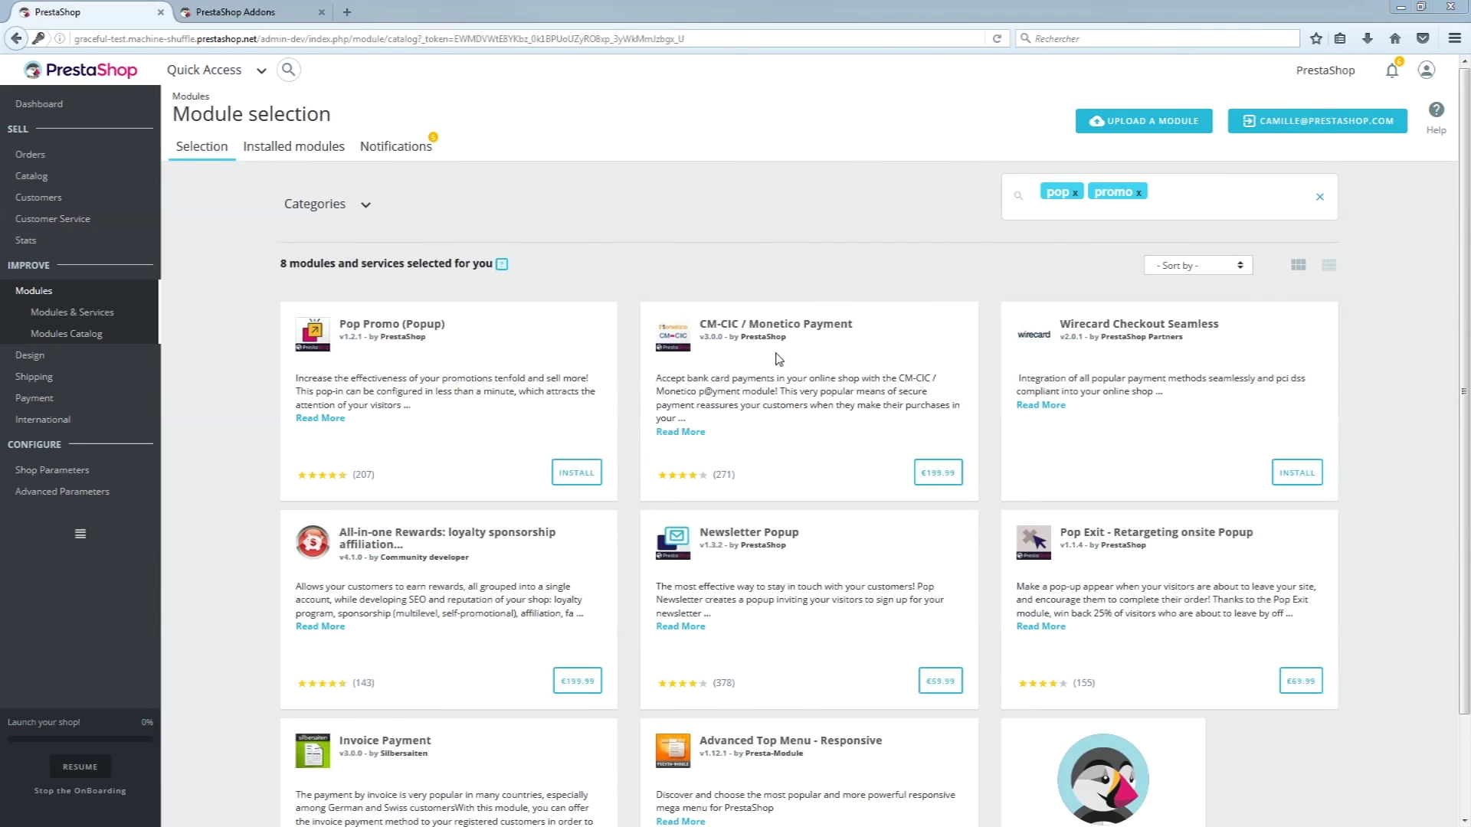
pyautogui.click(556, 473)
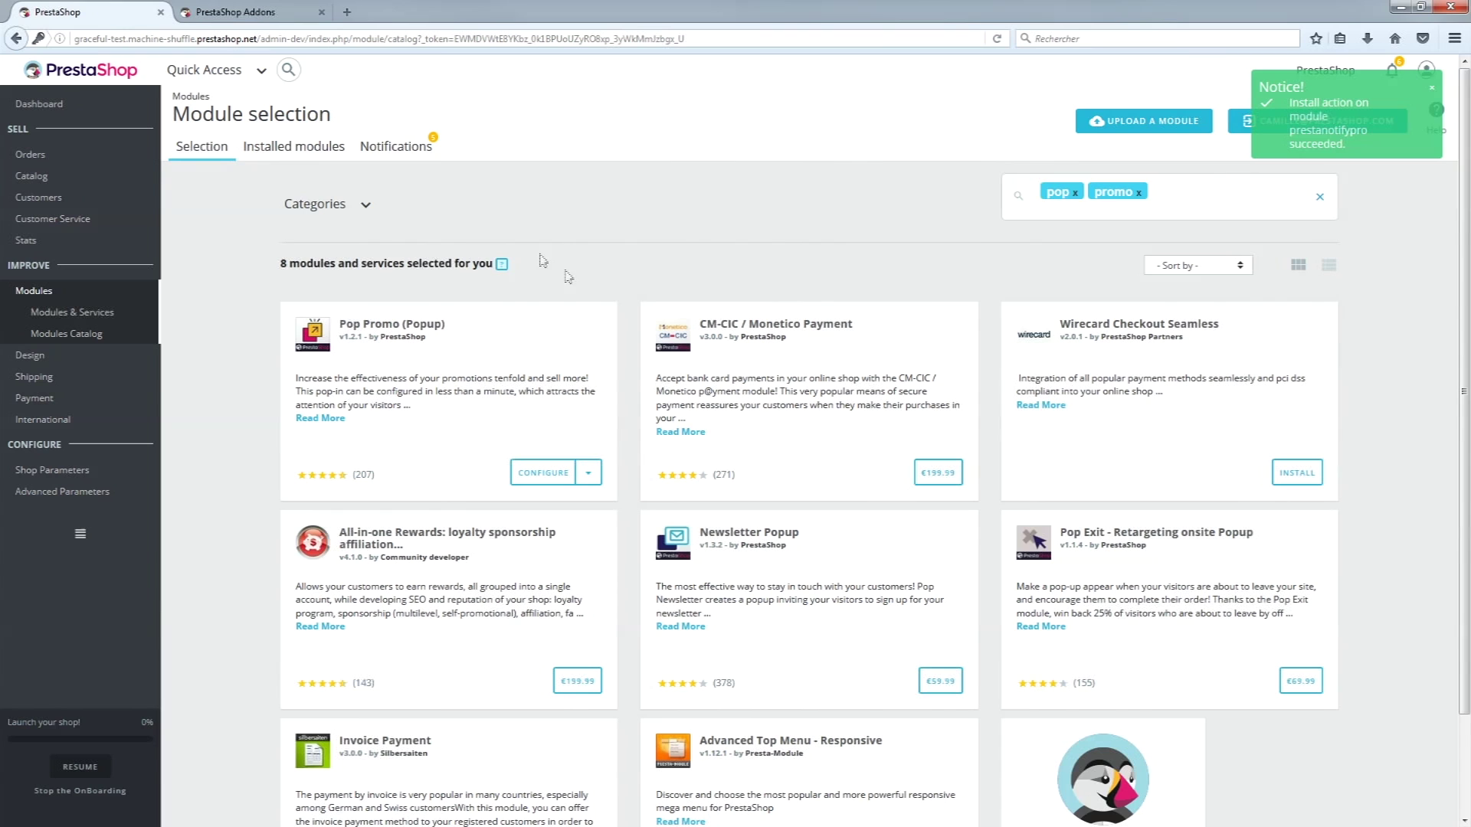
pyautogui.click(314, 150)
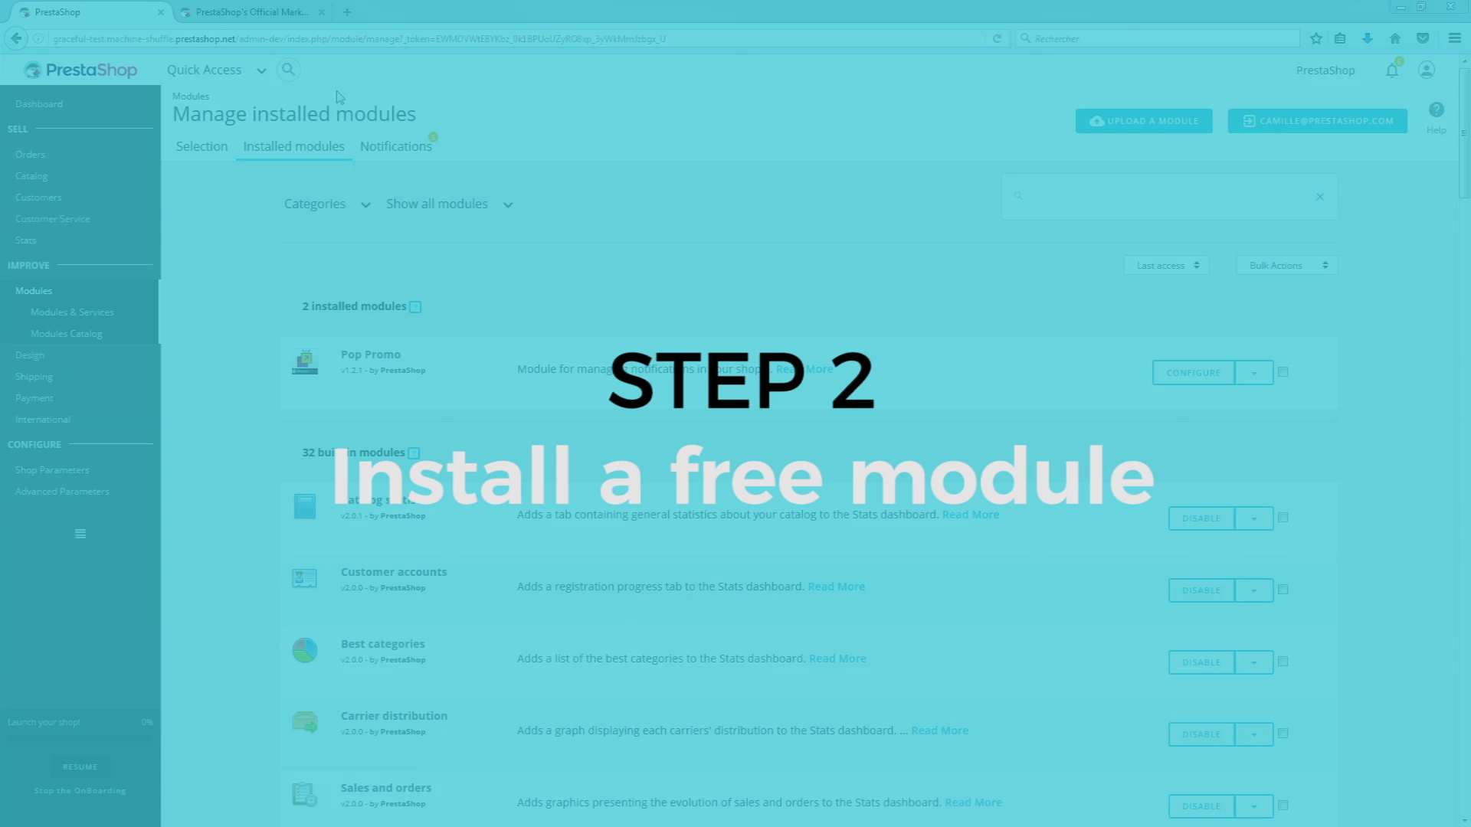
# Find the free Lengow module on the Addons marketplace and start its download
pyautogui.click(273, 17)
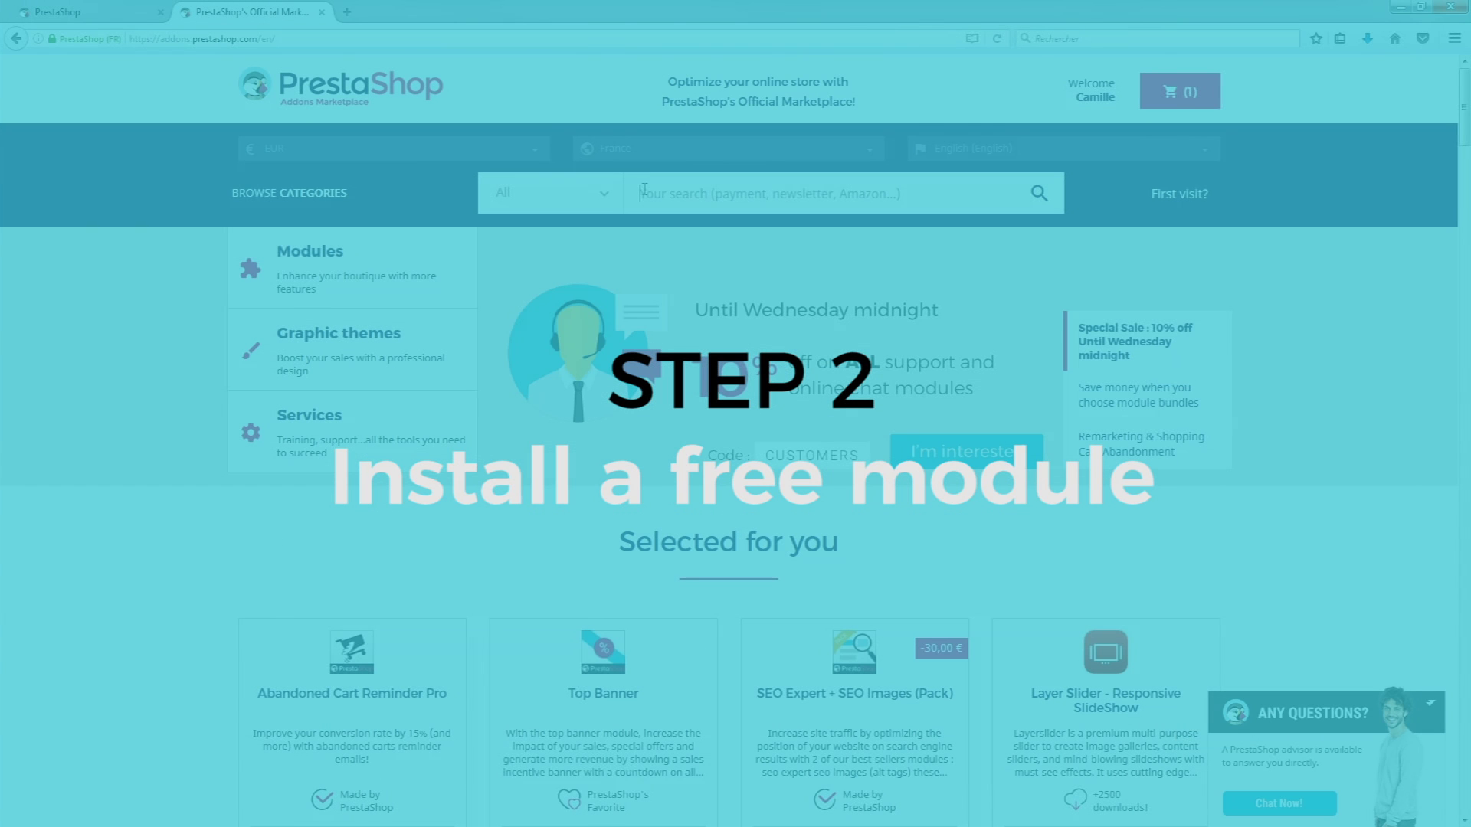
pyautogui.write('lengow')
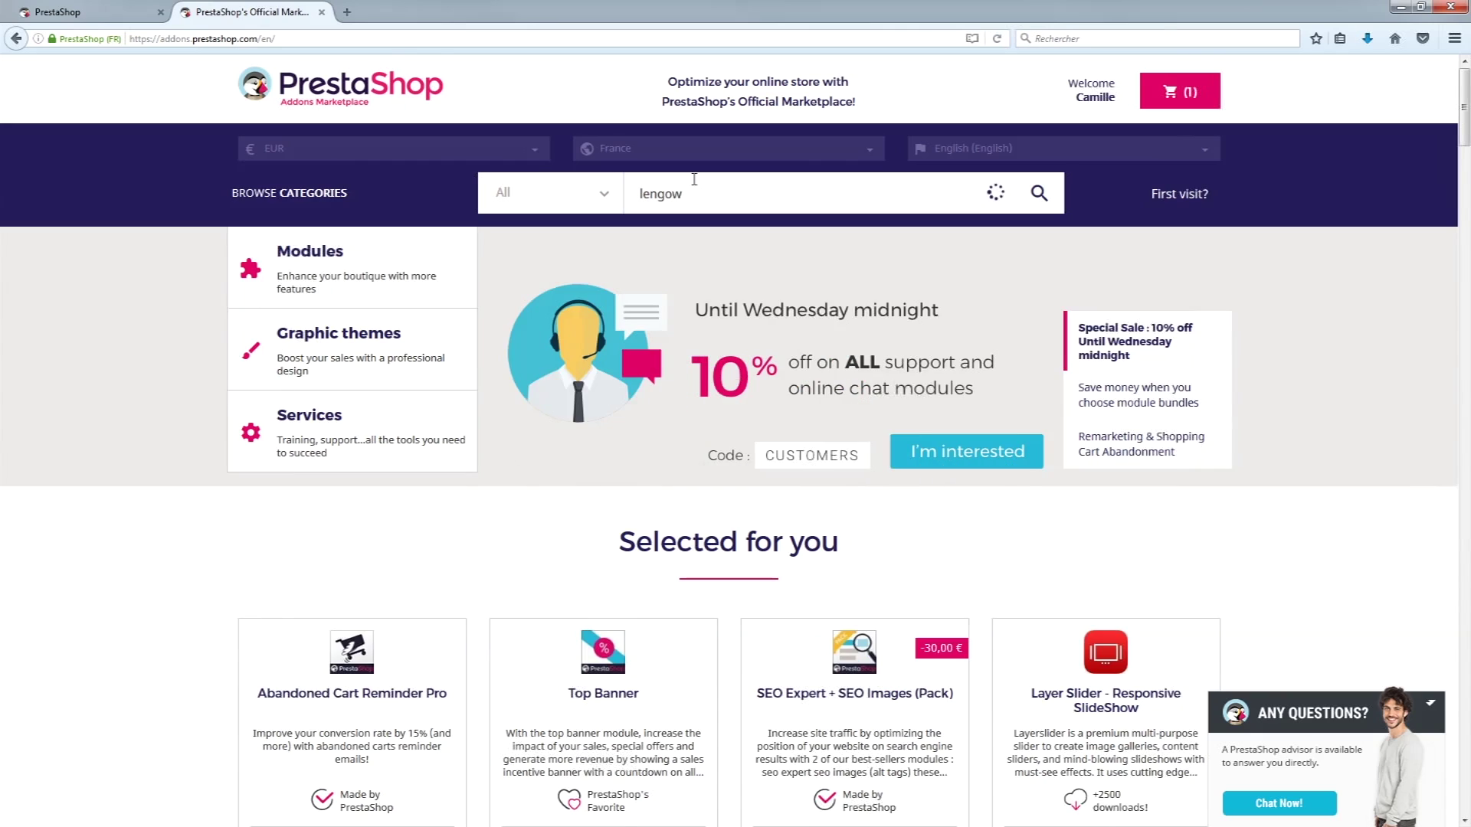
pyautogui.click(681, 233)
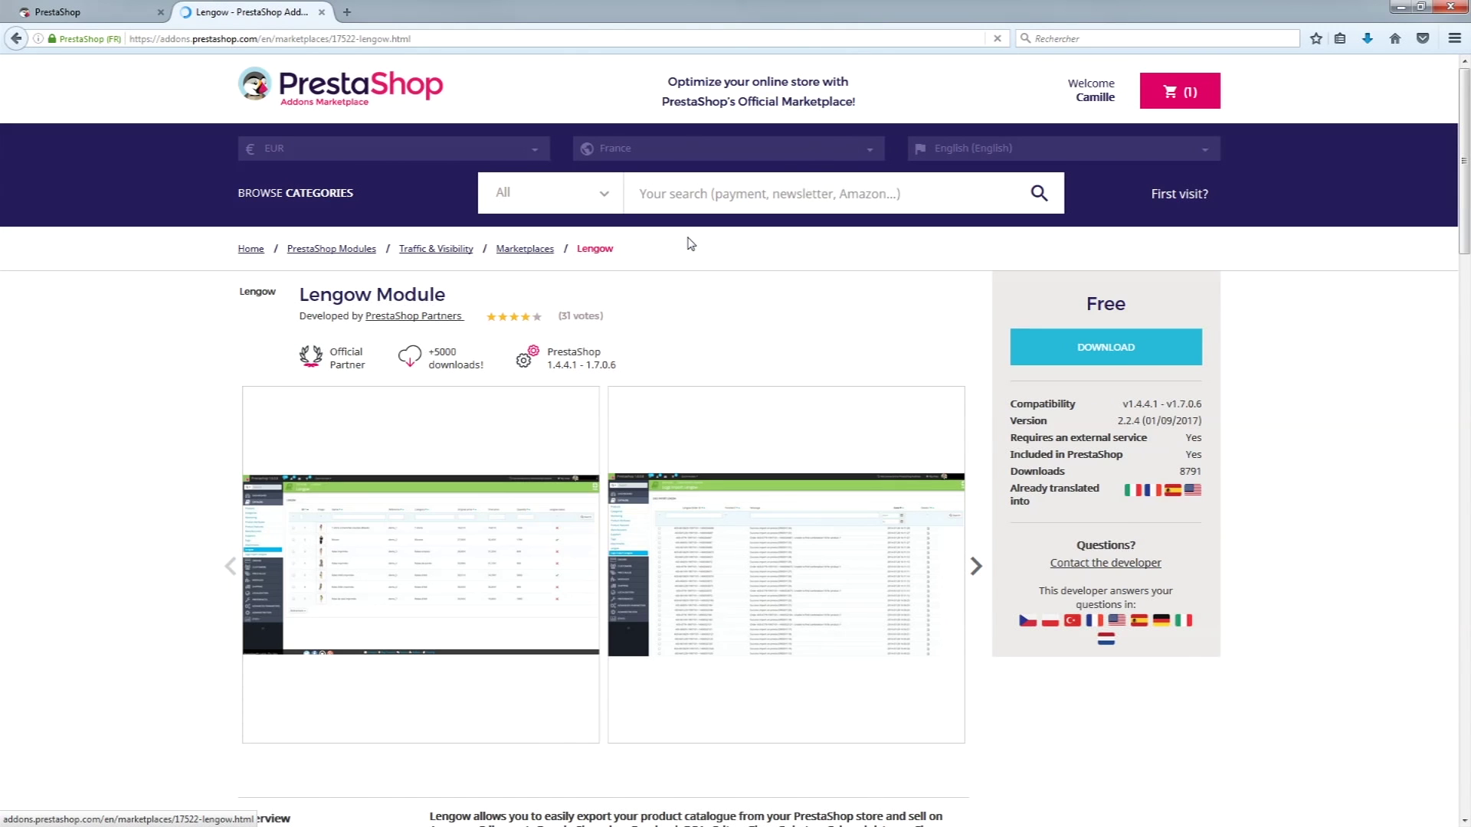
pyautogui.click(1023, 341)
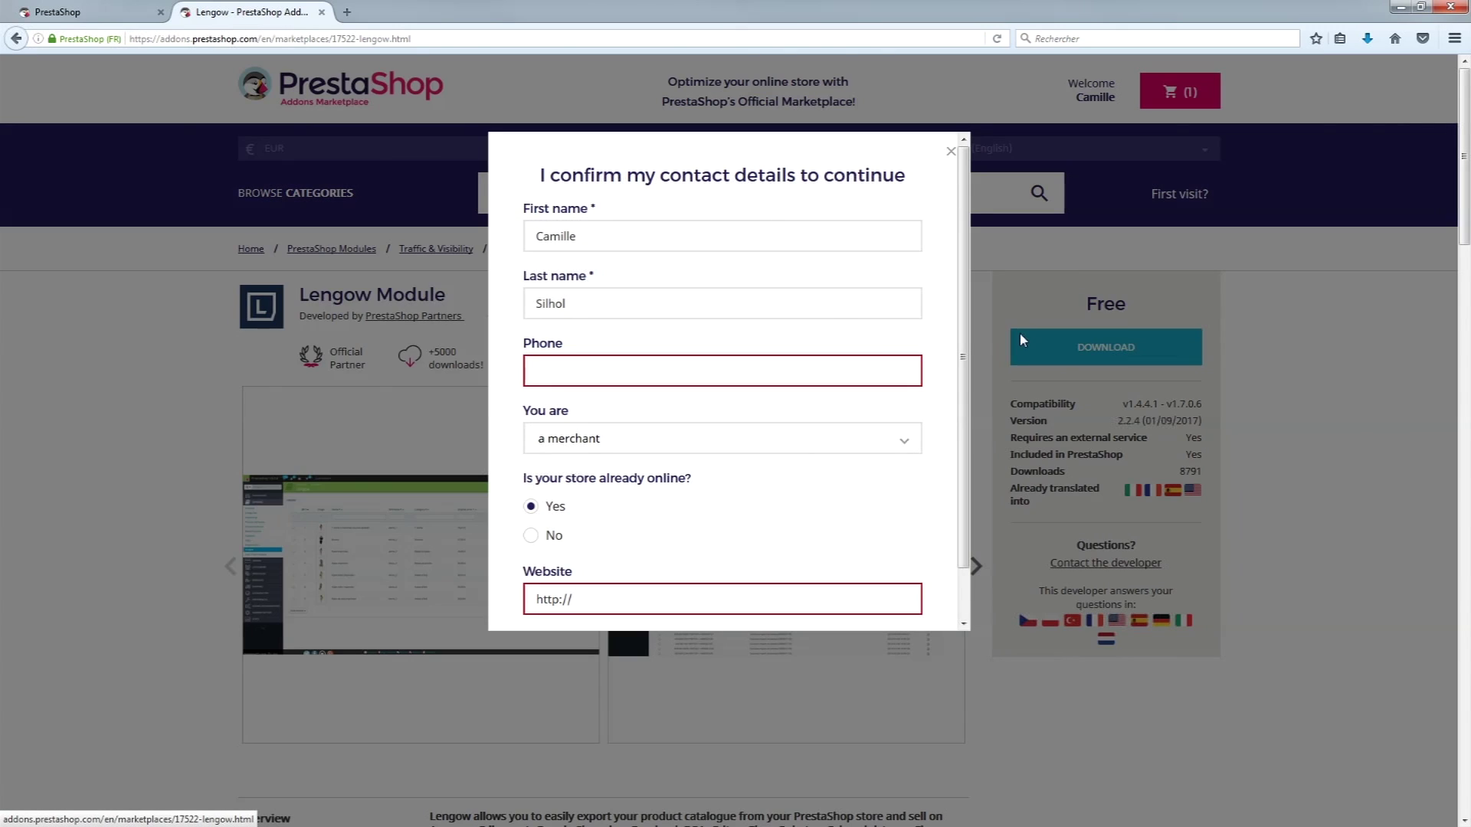
# Confirm the phone and 'store not online' contact details, then save the Lengow v2.2.4 zip for PrestaShop 1.7
pyautogui.click(722, 378)
pyautogui.click(723, 395)
pyautogui.click(553, 536)
pyautogui.scroll(-3, 683, 550)
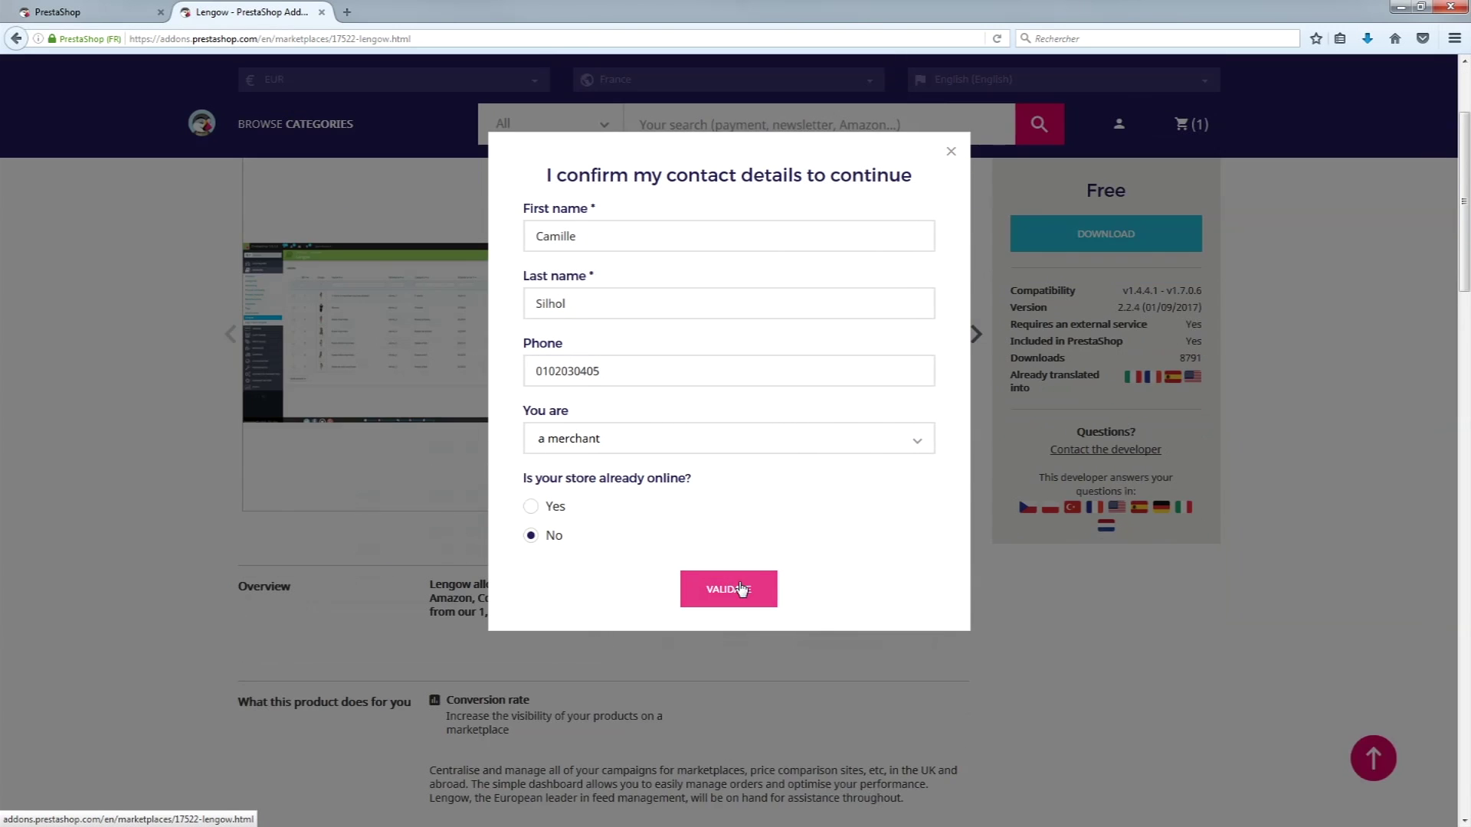
pyautogui.click(743, 590)
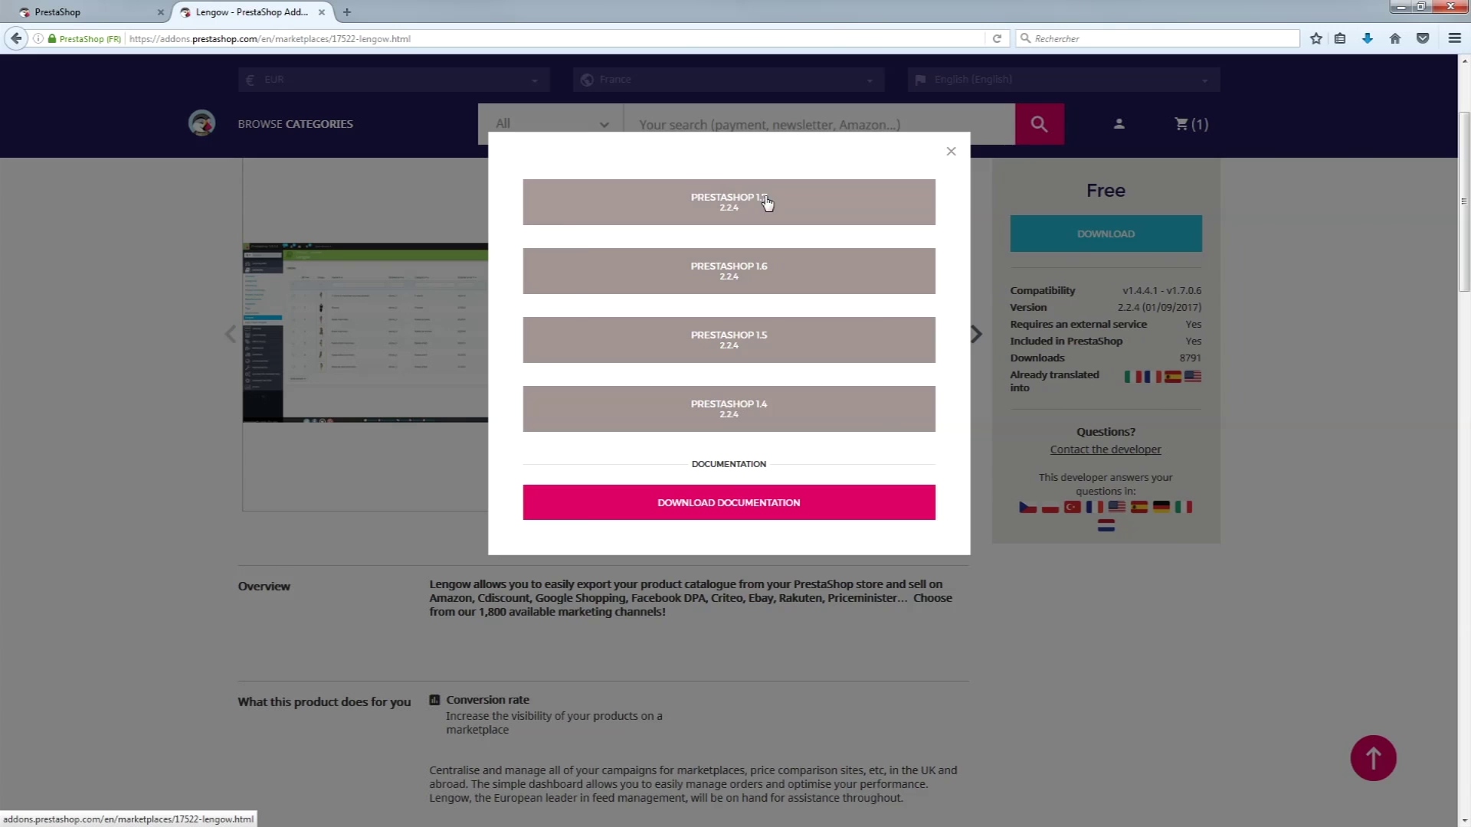
pyautogui.click(754, 203)
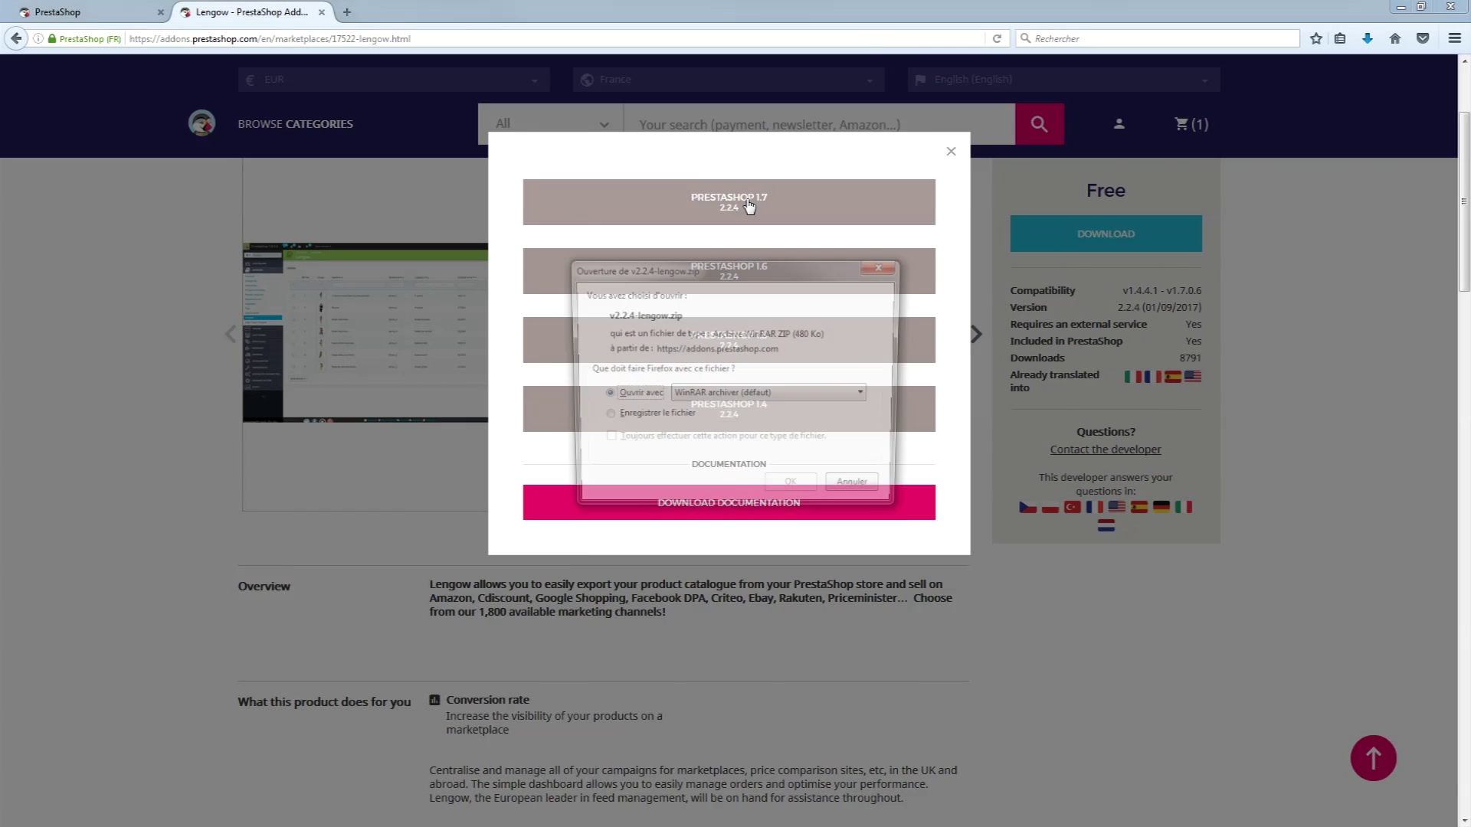
pyautogui.click(603, 417)
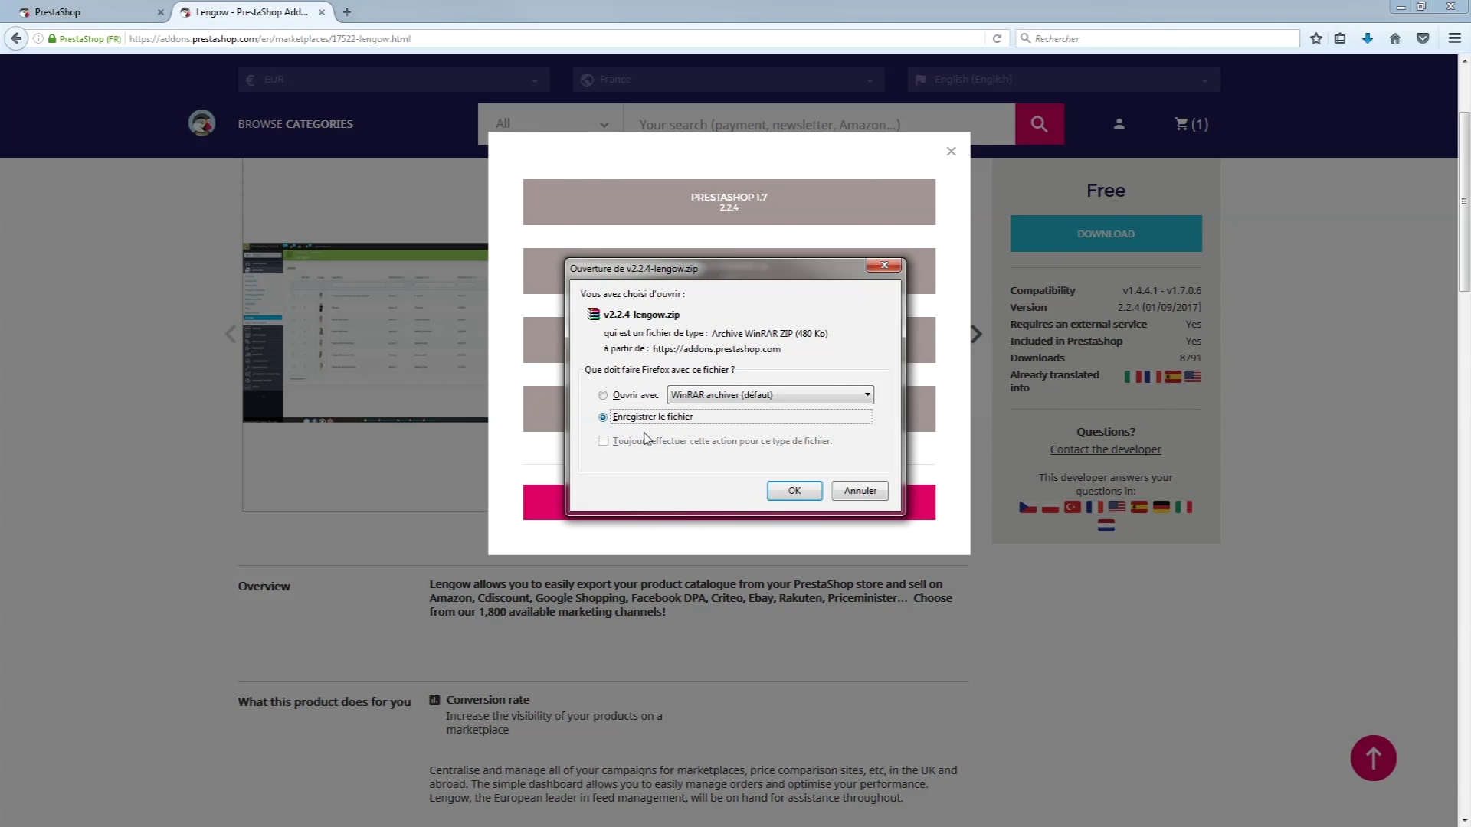
pyautogui.click(792, 491)
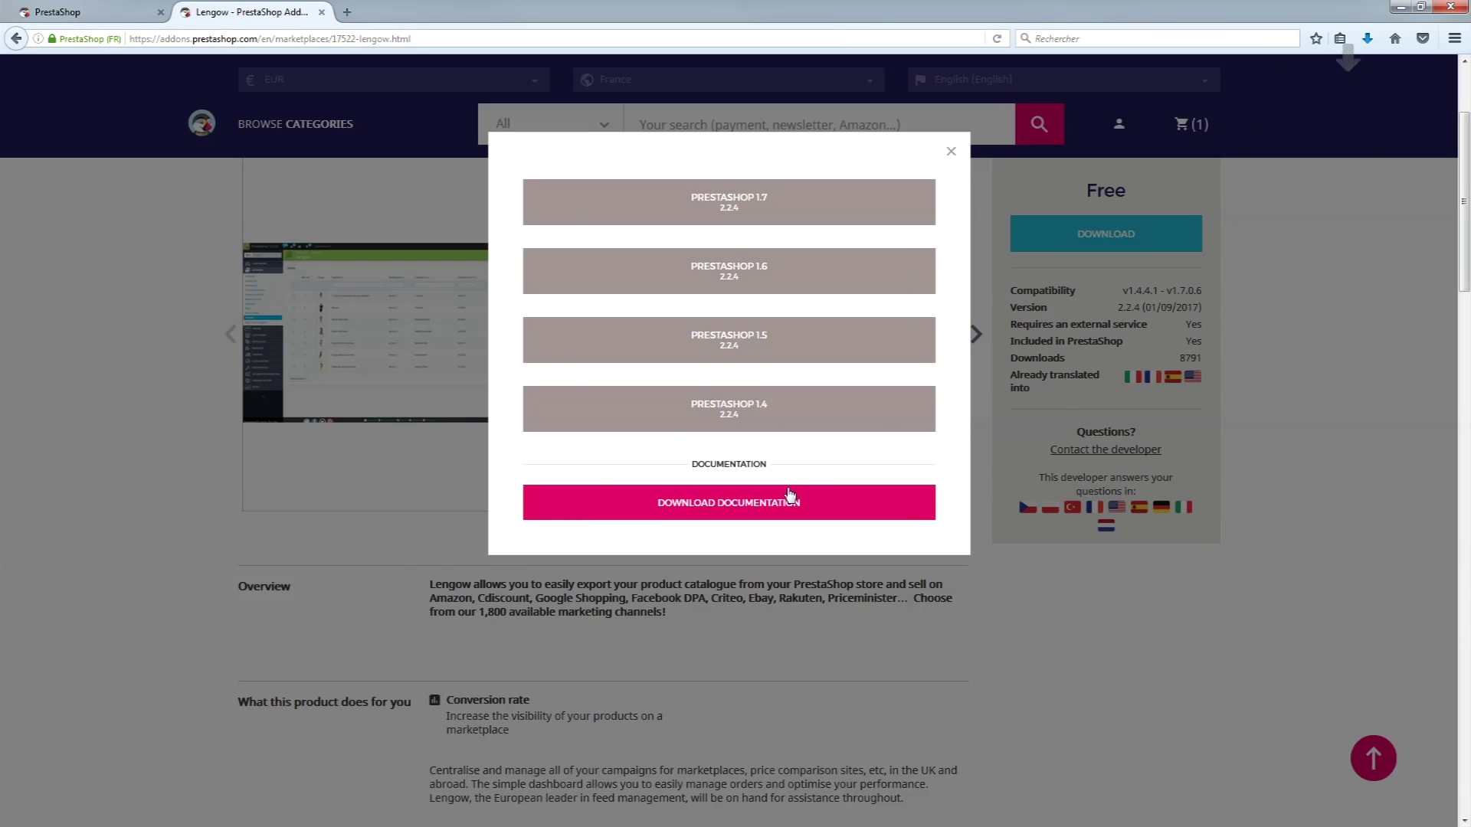
# Upload and install the v2.2.4-lengow archive via Upload a module in the PrestaShop back office
pyautogui.click(951, 151)
pyautogui.click(109, 15)
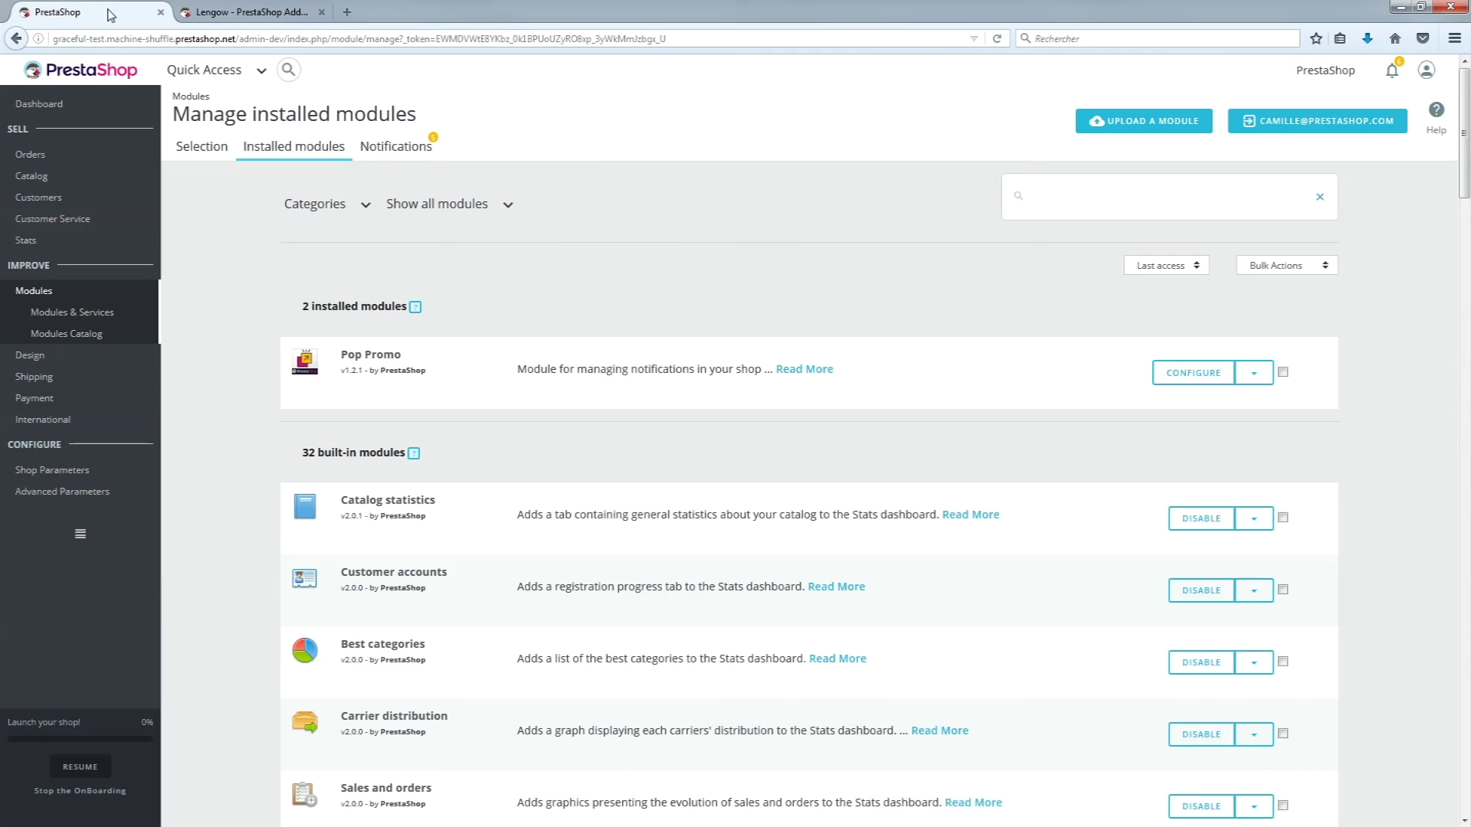
pyautogui.click(1132, 130)
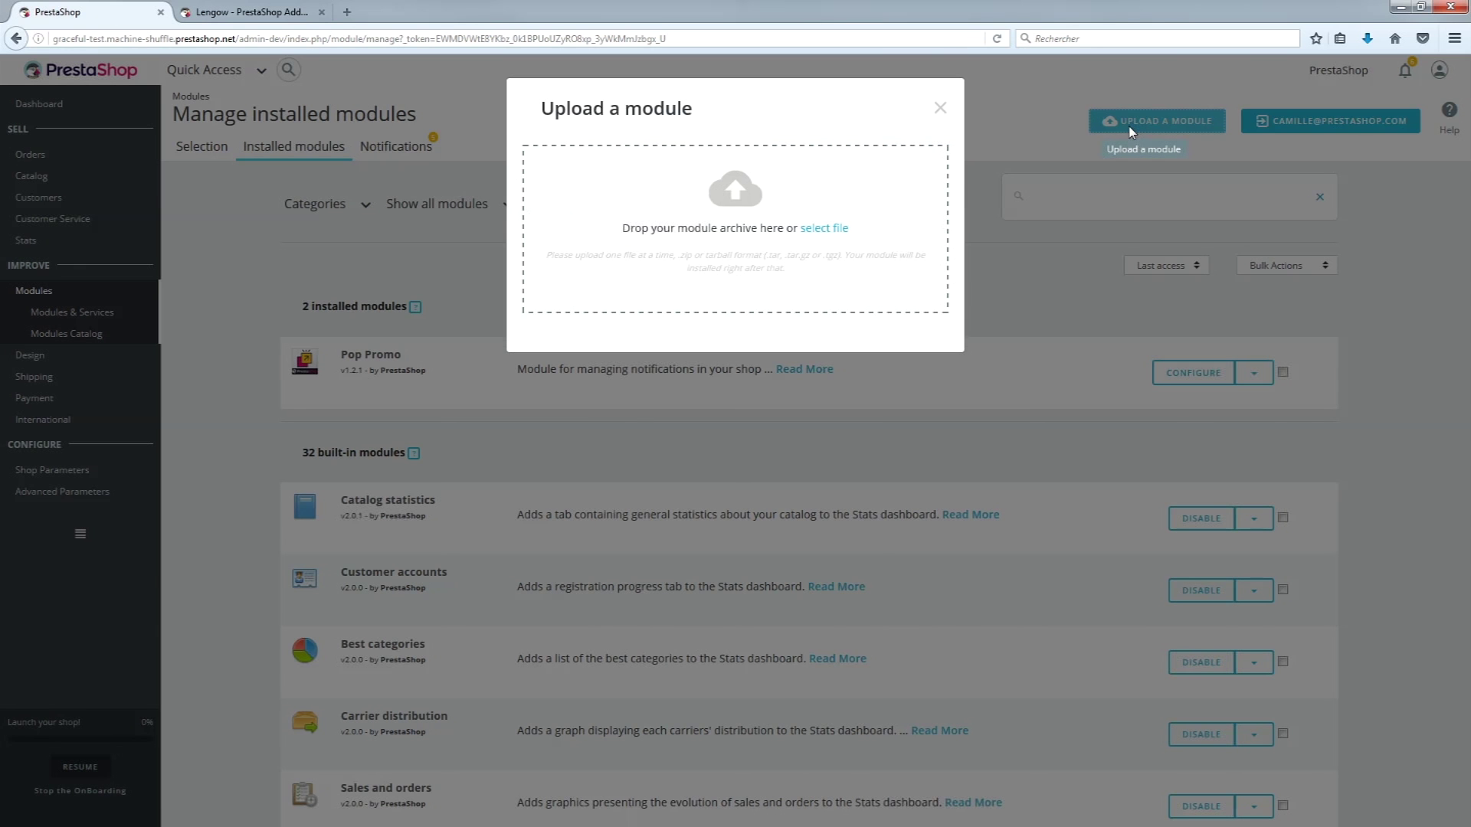
pyautogui.click(835, 228)
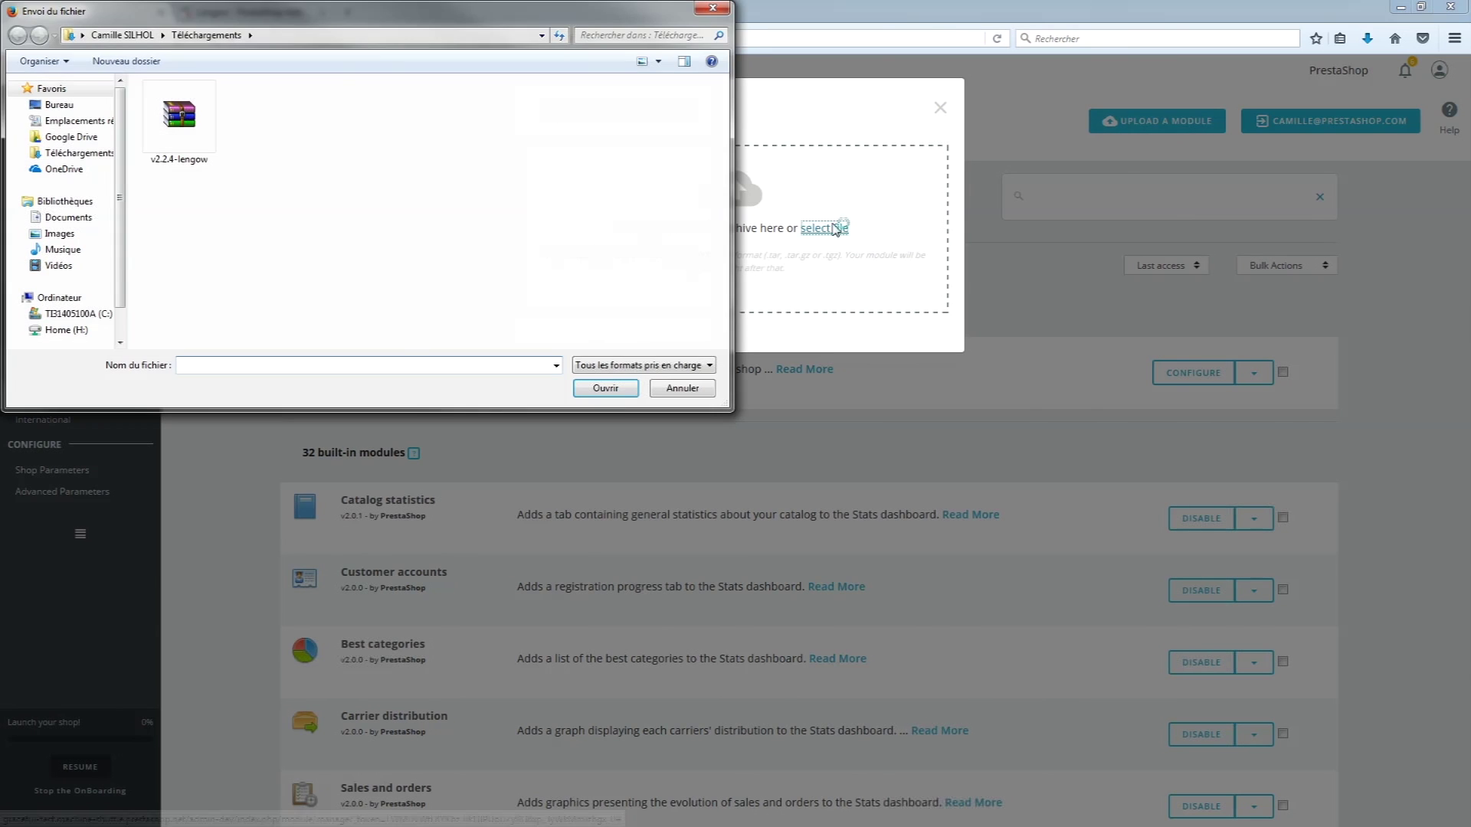
pyautogui.click(180, 119)
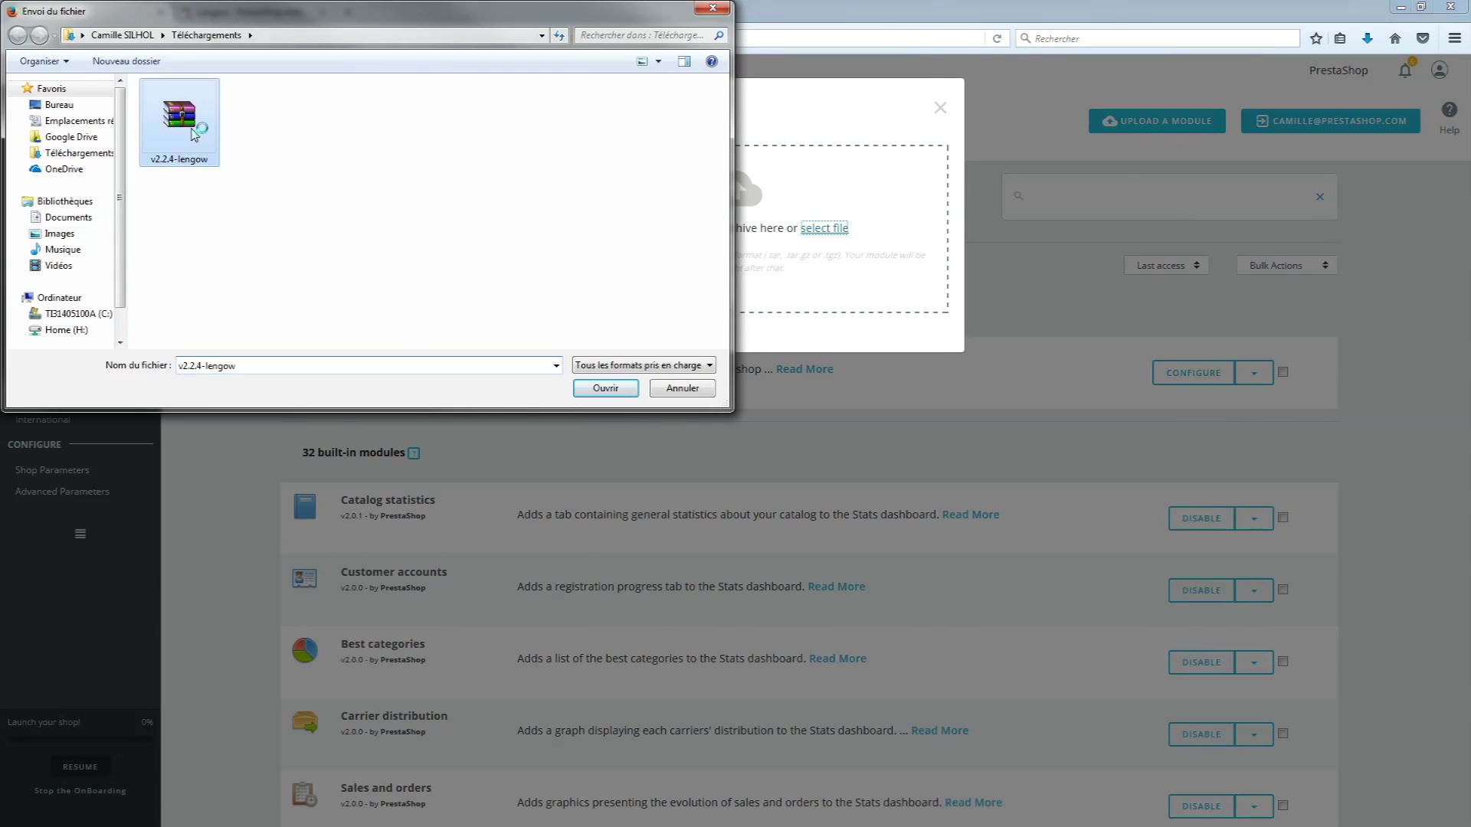
pyautogui.click(602, 389)
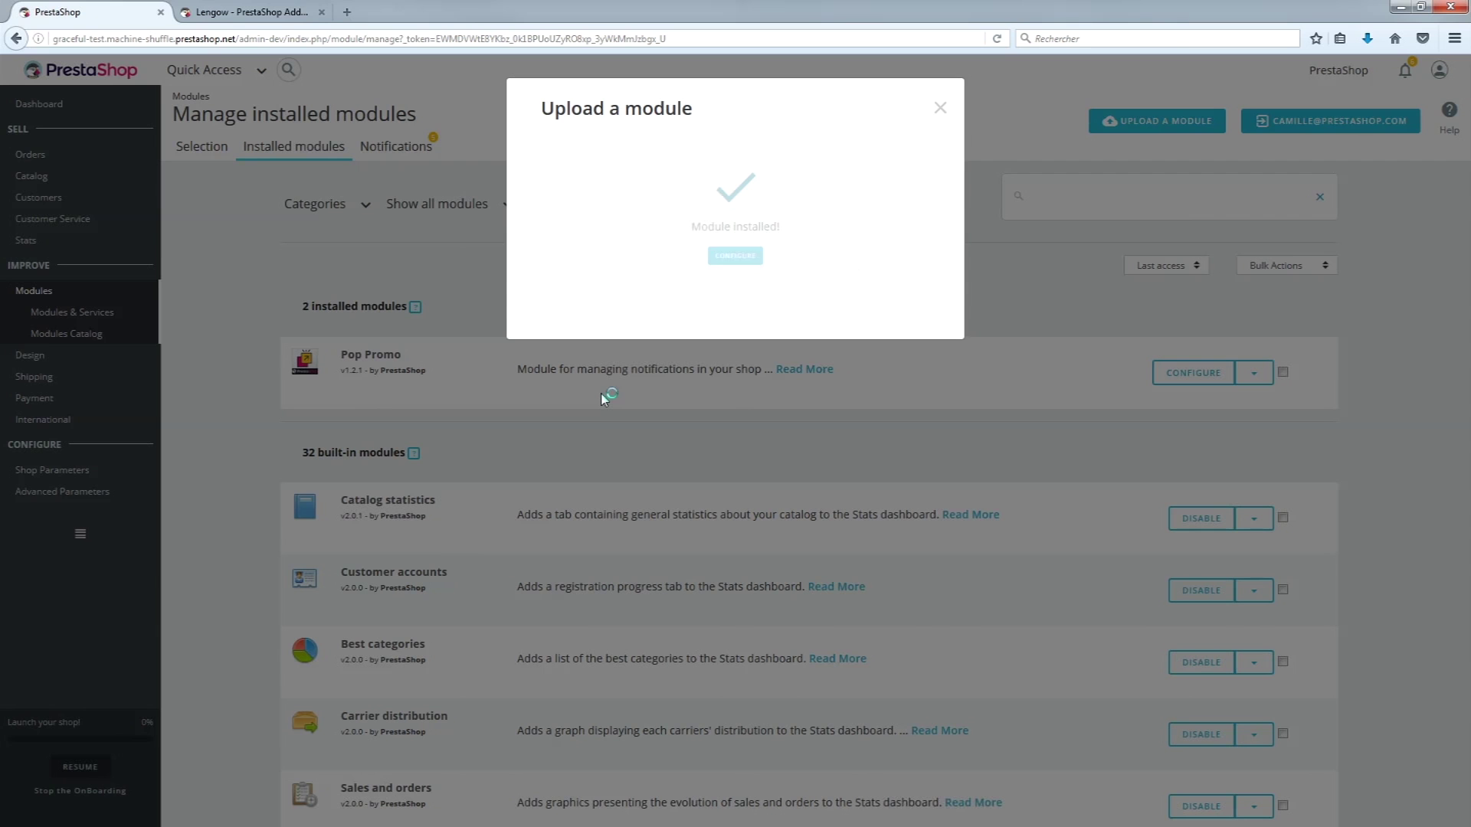
pyautogui.click(939, 108)
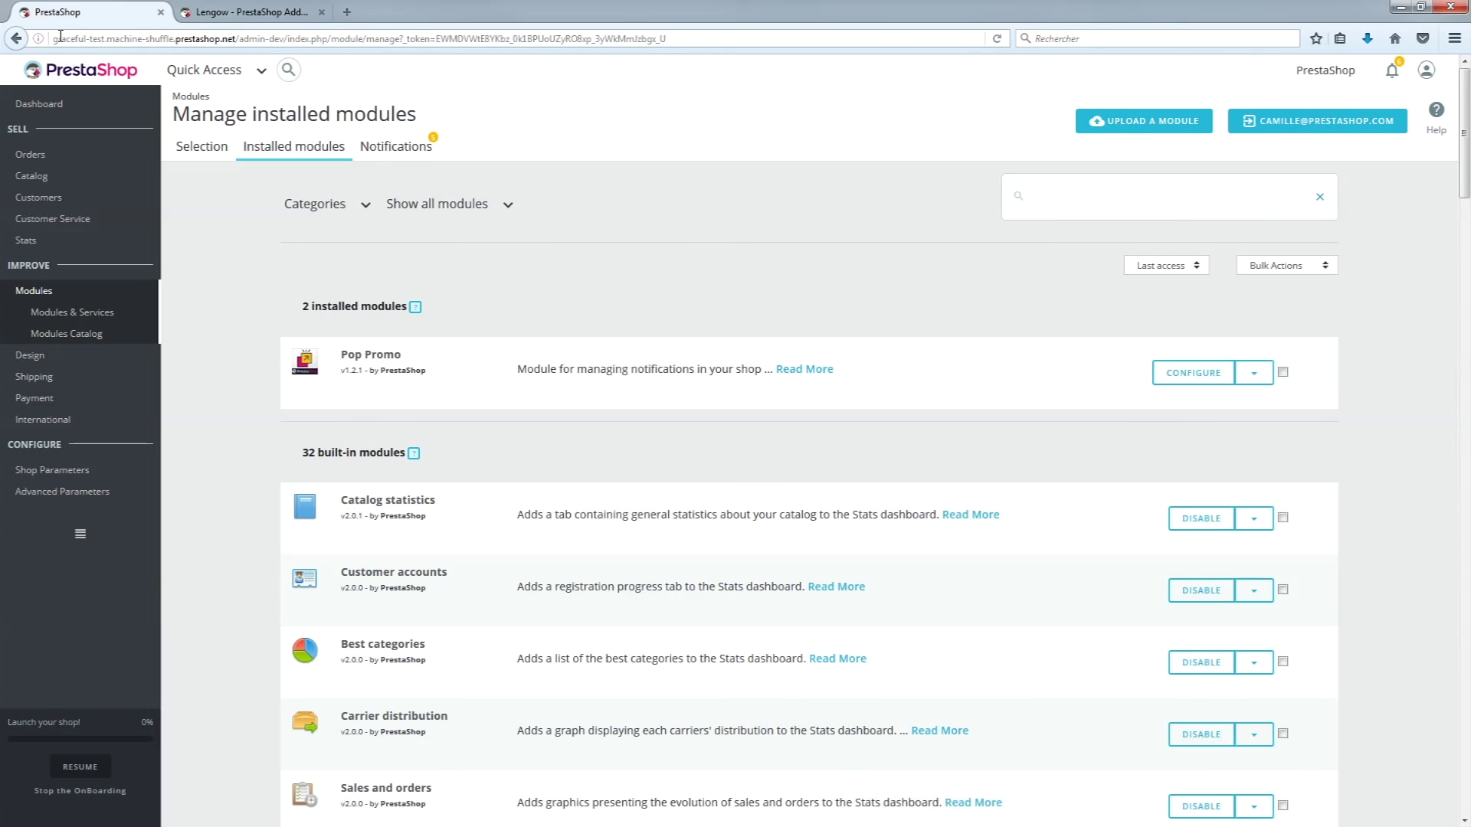
# Reload the installed modules list and open Lengow v2.2.4's Configure page with its setup checklist
pyautogui.click(1001, 41)
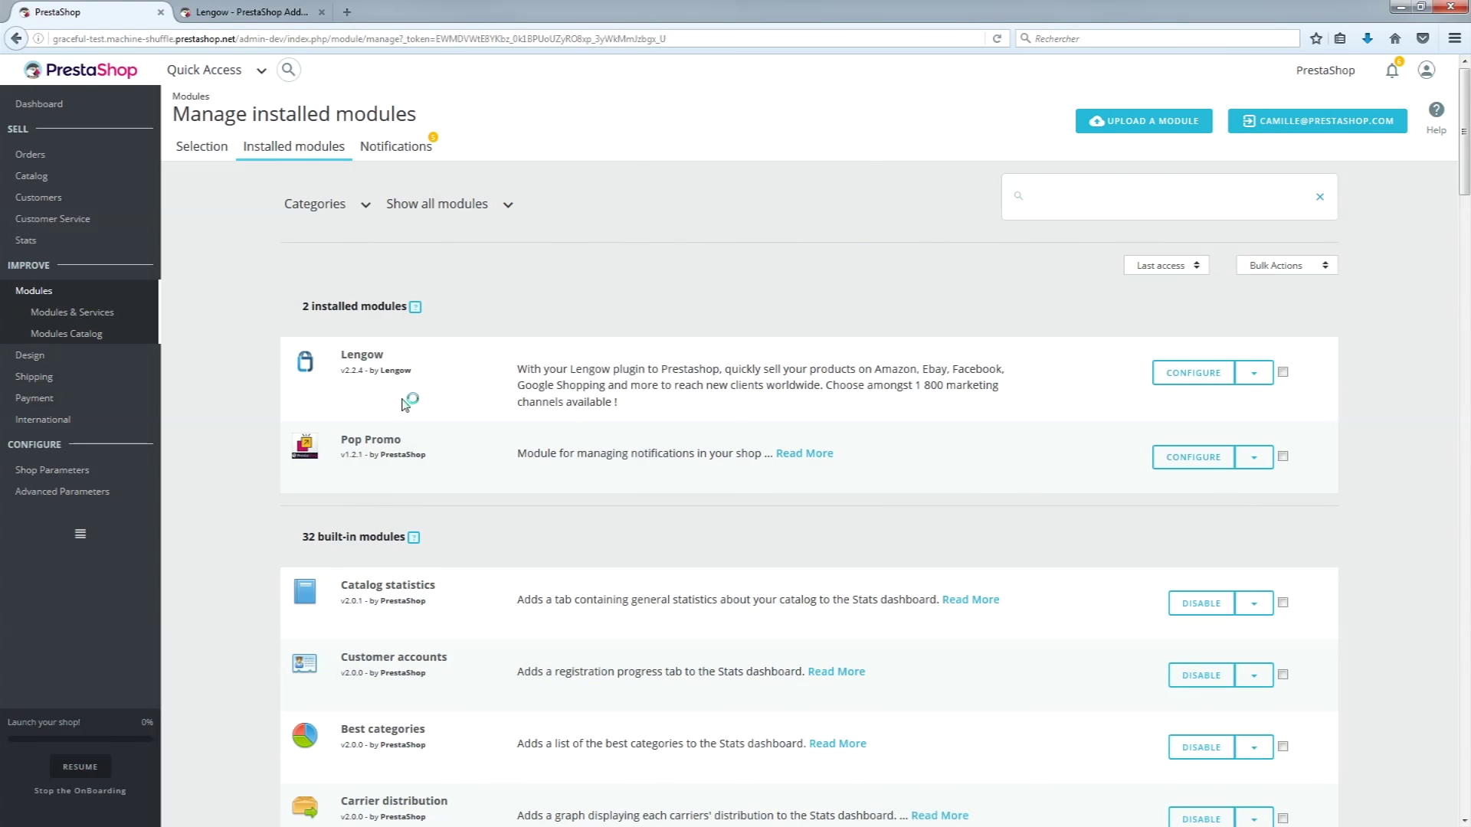
pyautogui.click(1180, 376)
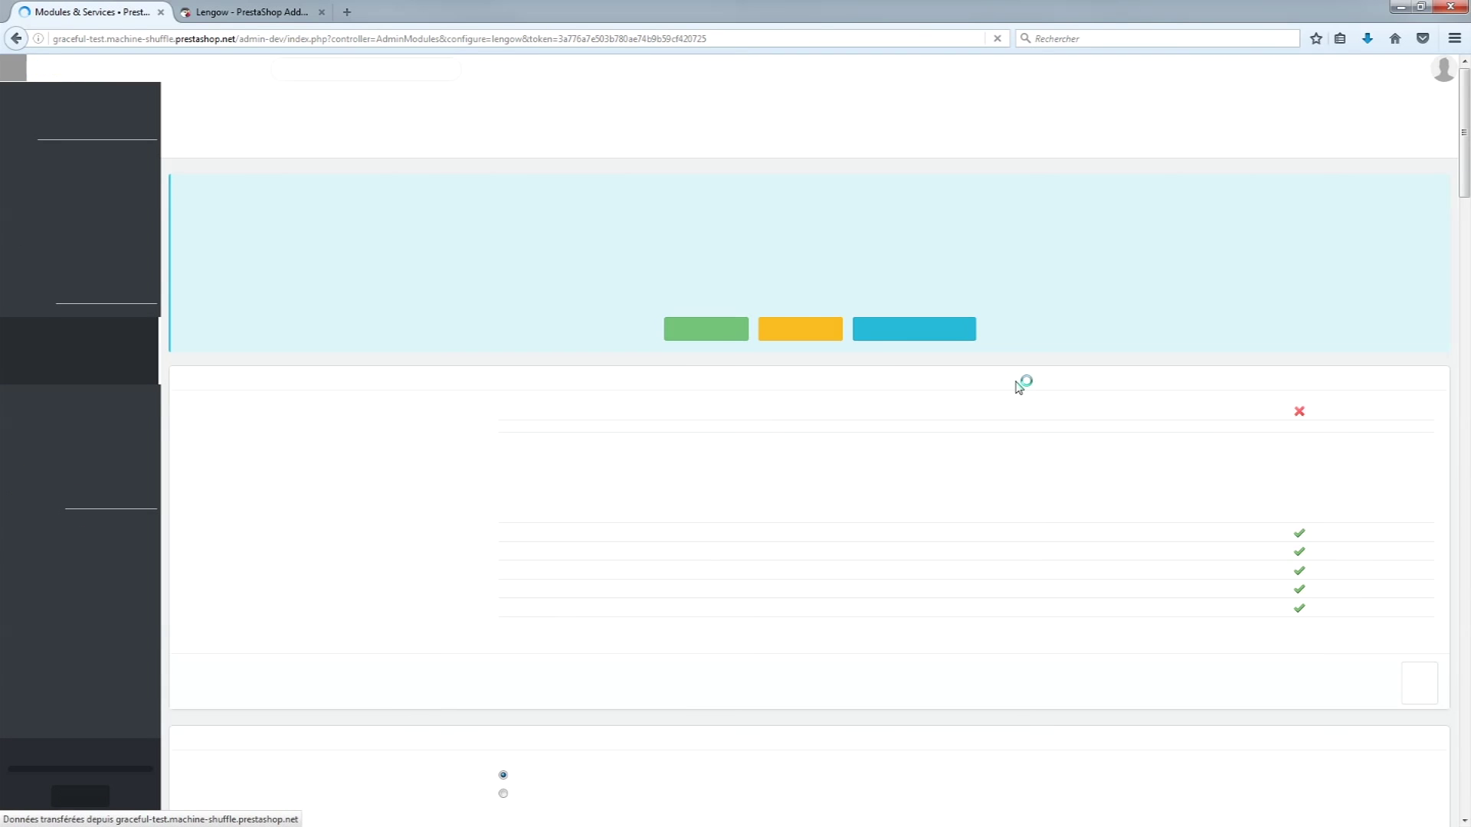
pyautogui.scroll(-2, 408, 260)
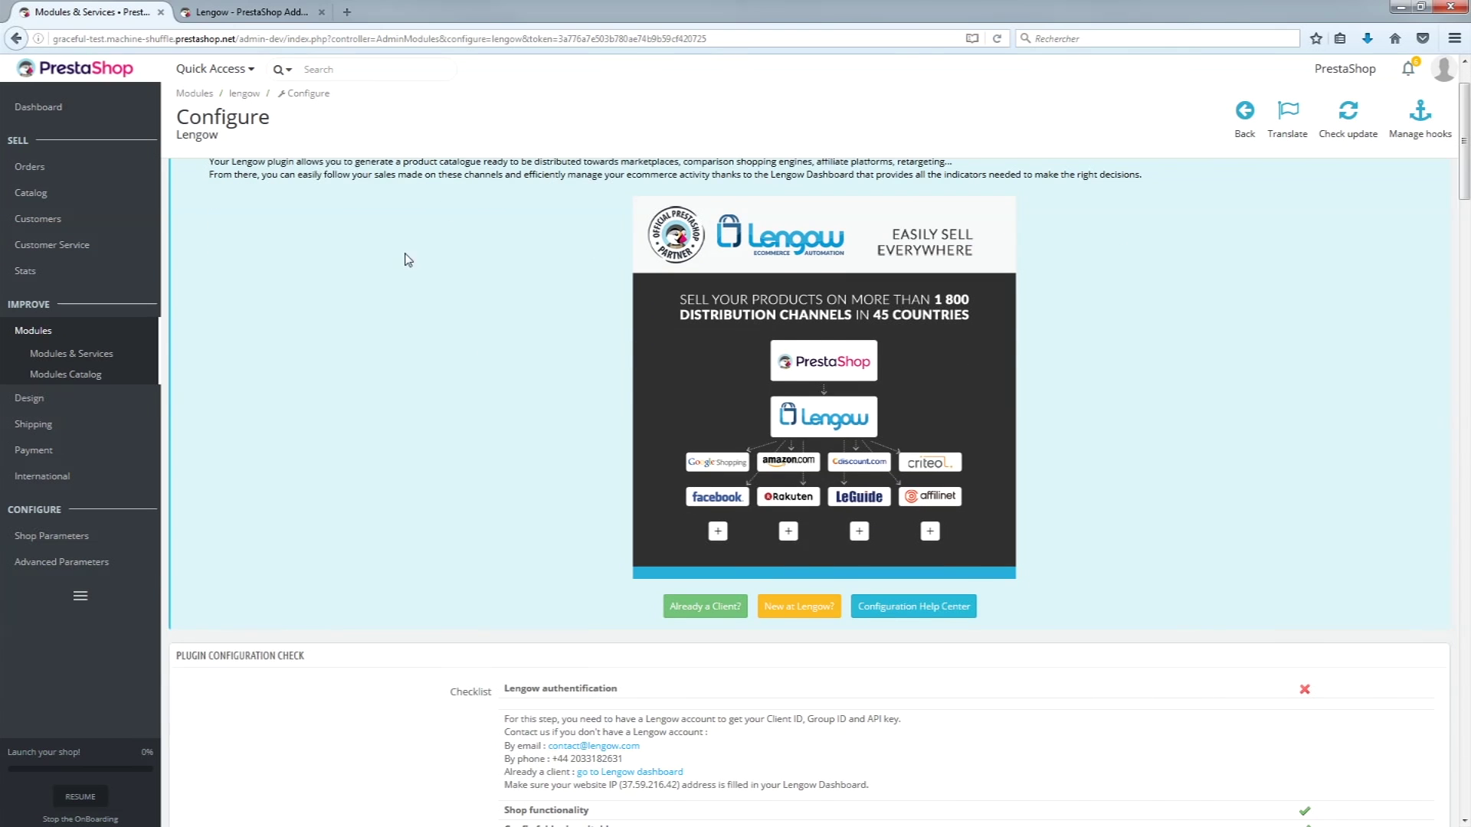
pyautogui.scroll(-5, 622, 389)
pyautogui.scroll(6, 622, 388)
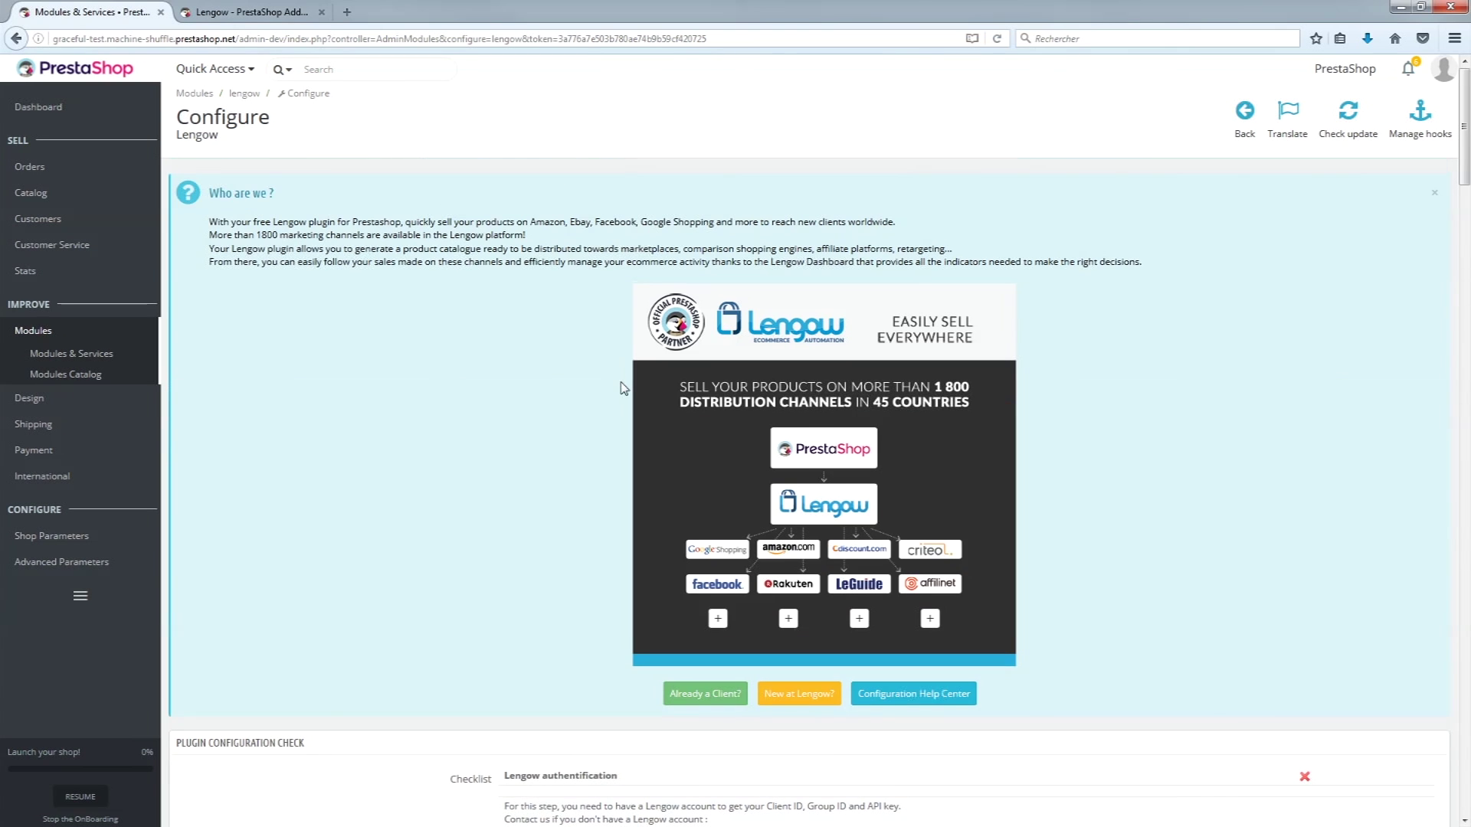